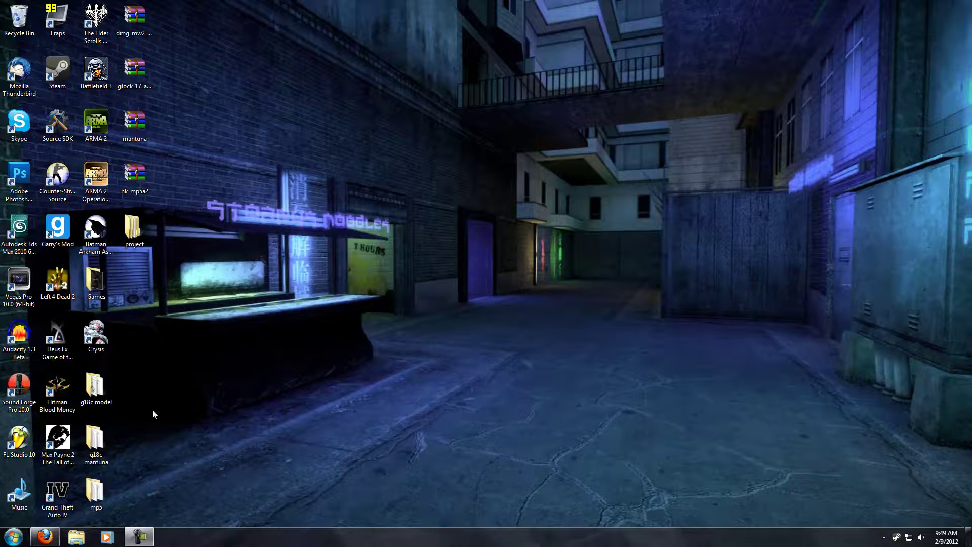
# - Open the Thompson G2 Contender skin from the GameBanana skins list and scroll to its Download section
pyautogui.click(45, 536)
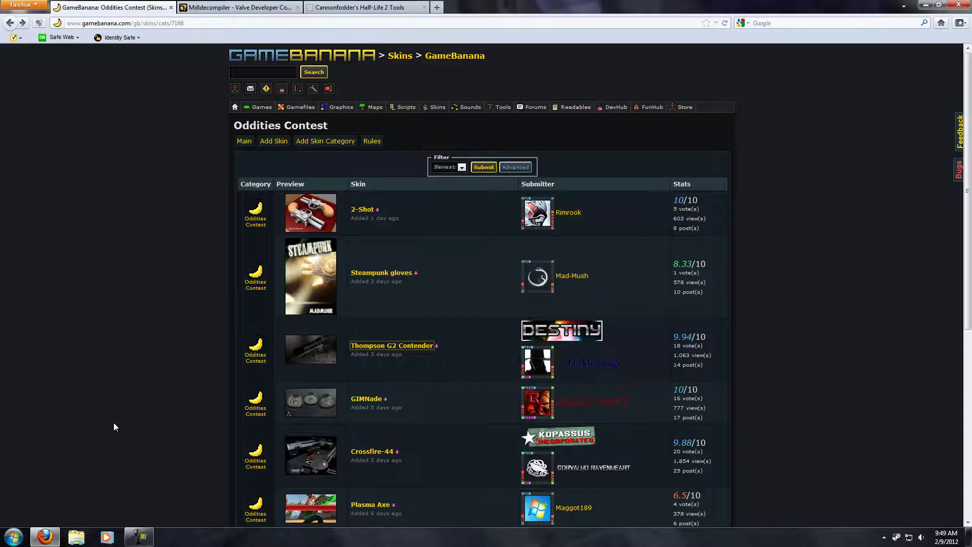
pyautogui.scroll(-4, 113, 427)
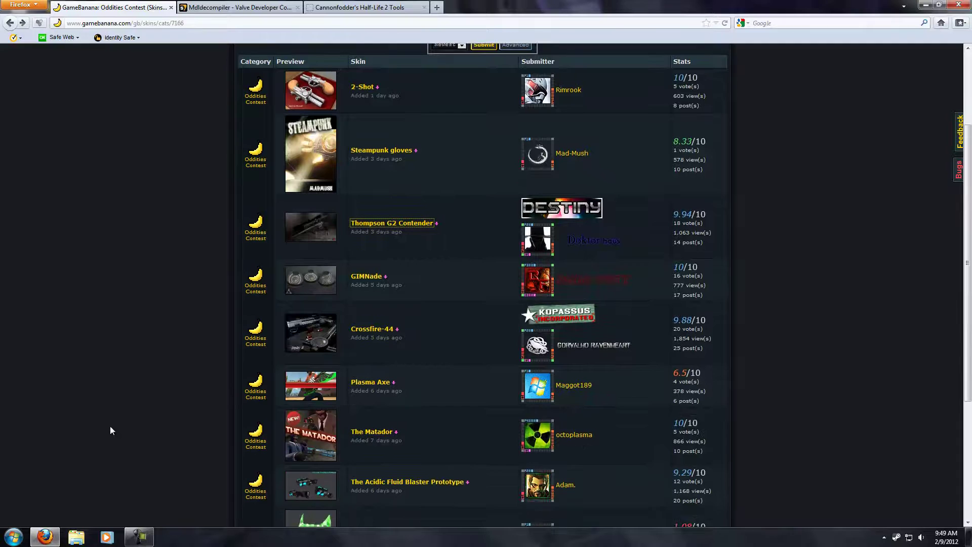
pyautogui.moveTo(306, 239)
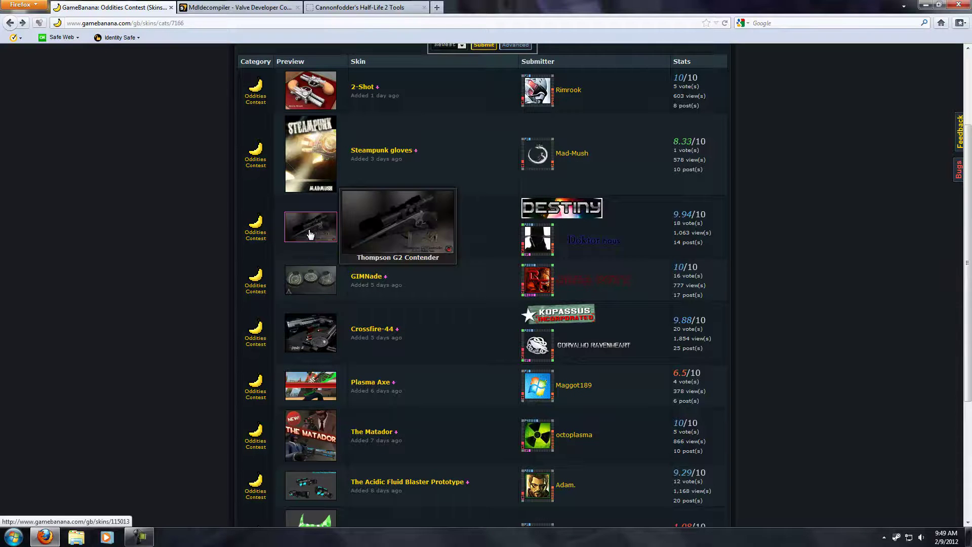
pyautogui.click(370, 226)
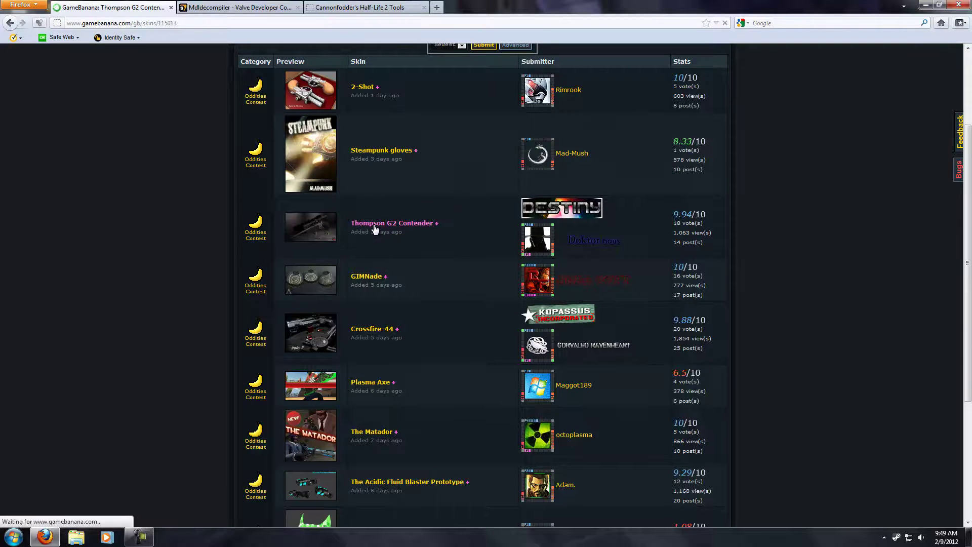
pyautogui.scroll(-8, 400, 312)
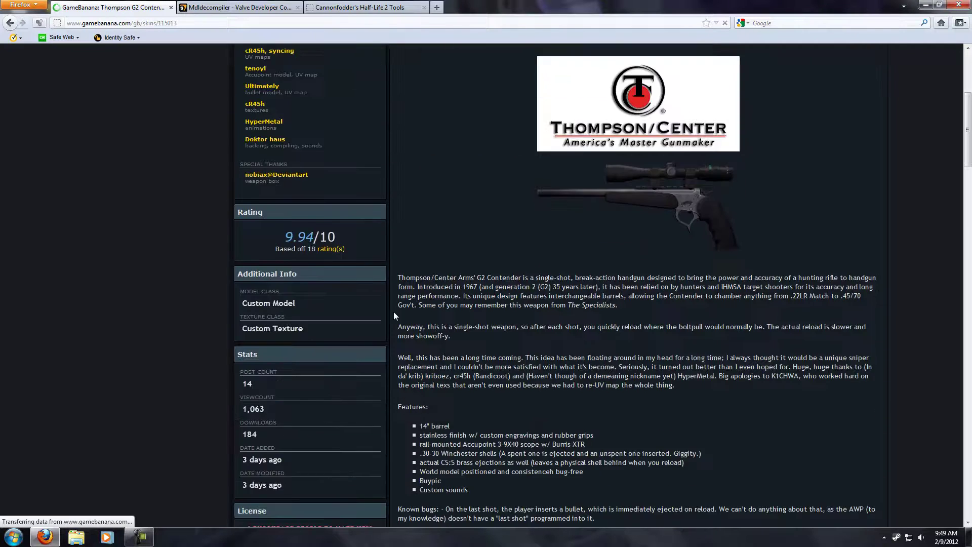
pyautogui.scroll(-20, 394, 315)
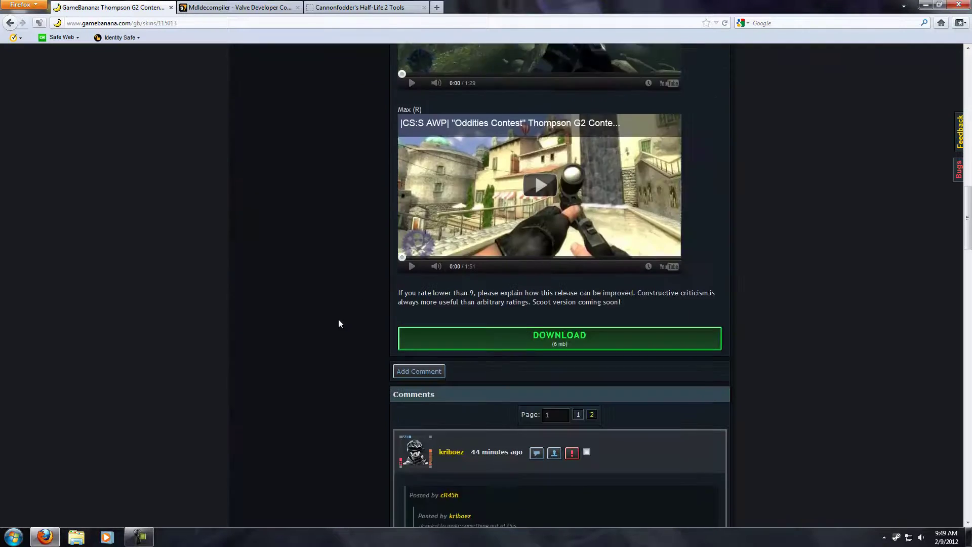
pyautogui.scroll(-4, 345, 319)
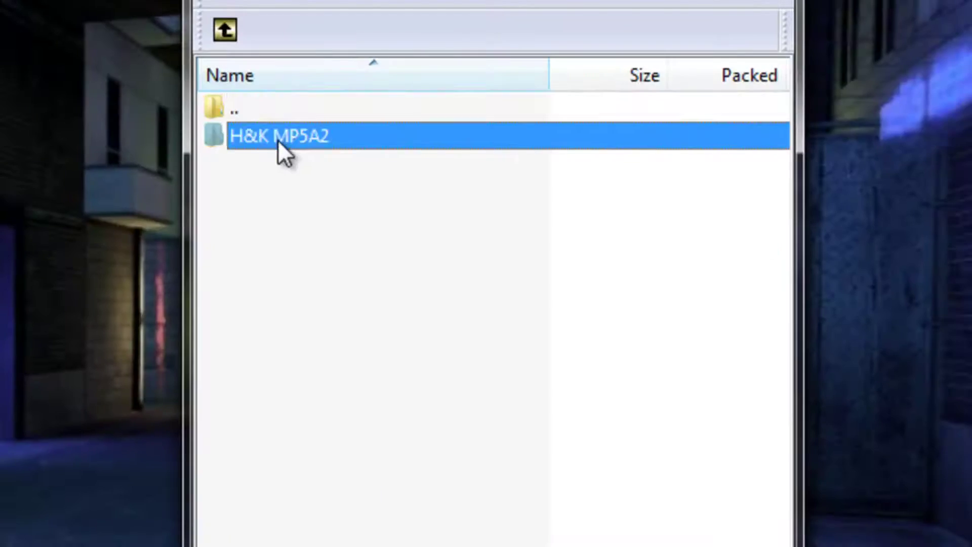
# - Open the archive's H&K MP5A2 > models > weapons folder
pyautogui.doubleClick(278, 136)
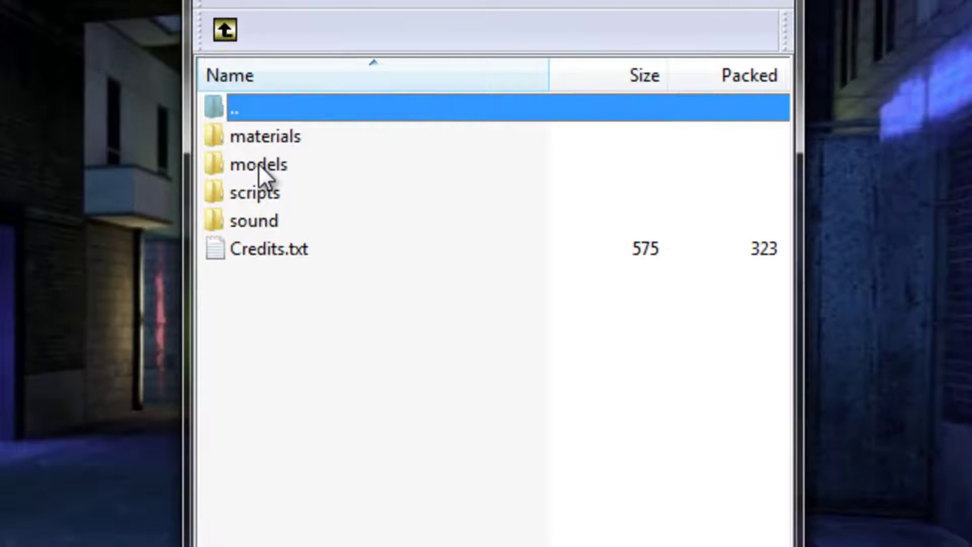
pyautogui.doubleClick(258, 163)
pyautogui.doubleClick(263, 140)
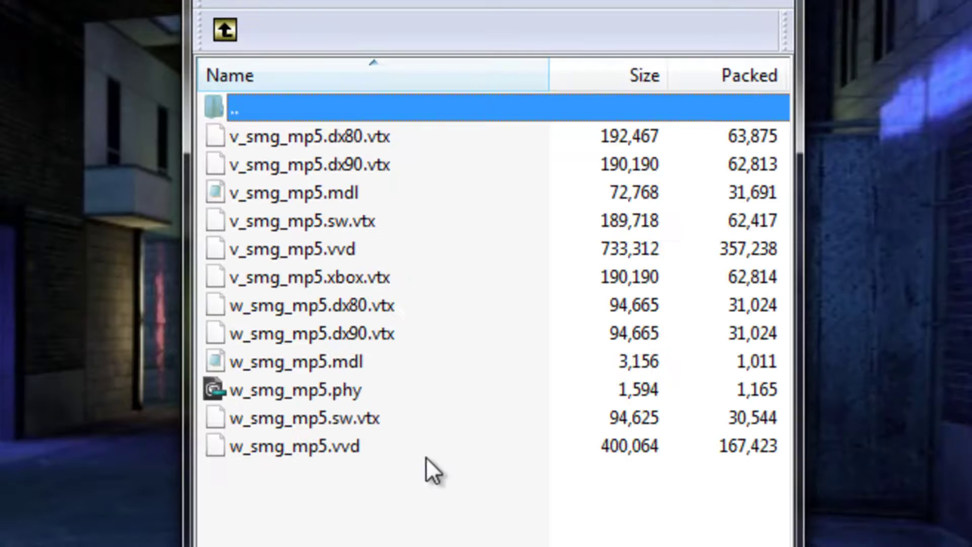
# - Select all twelve mp5 model files, drag them onto the desktop, and close WinRAR
pyautogui.click(291, 133)
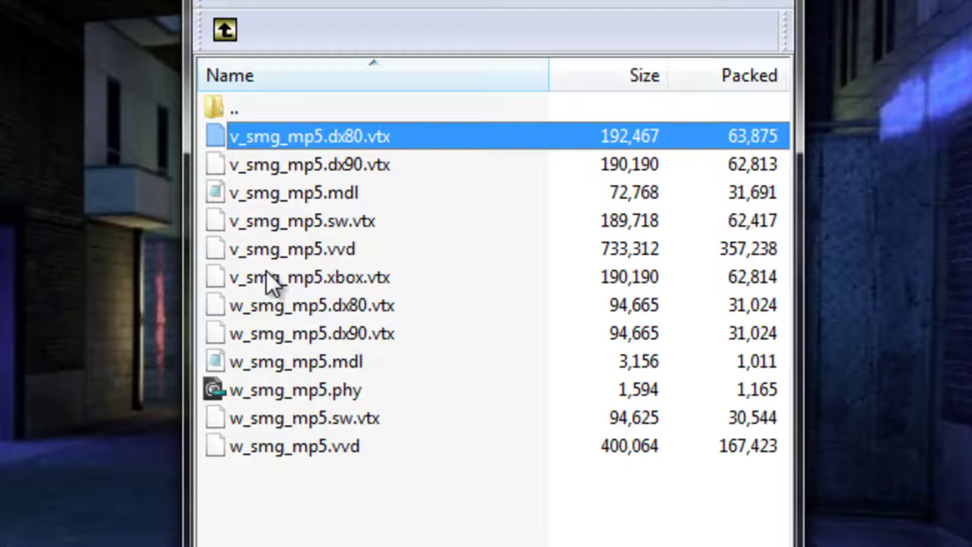
pyautogui.click(272, 307)
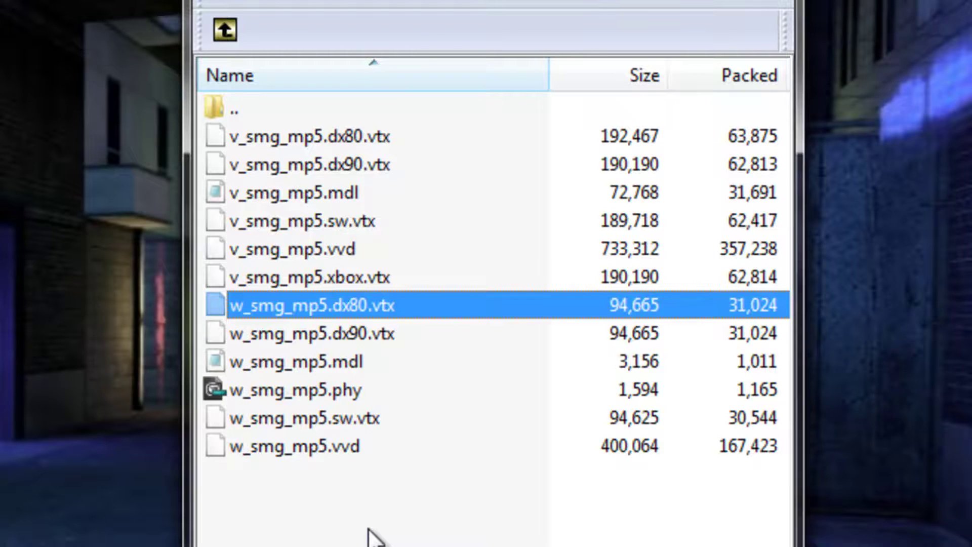
pyautogui.hotkey('ctrl', 'a')
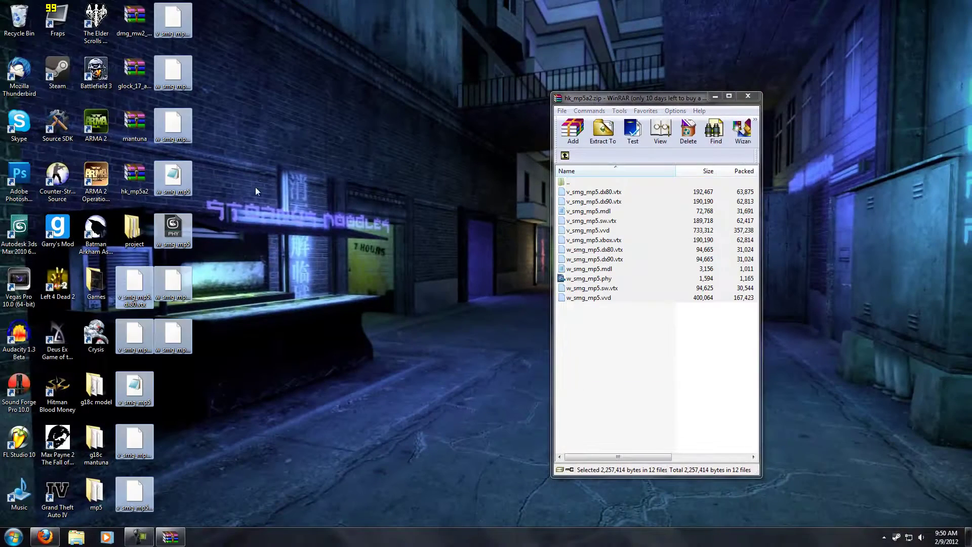
pyautogui.moveTo(172, 187); pyautogui.dragTo(835, 187)
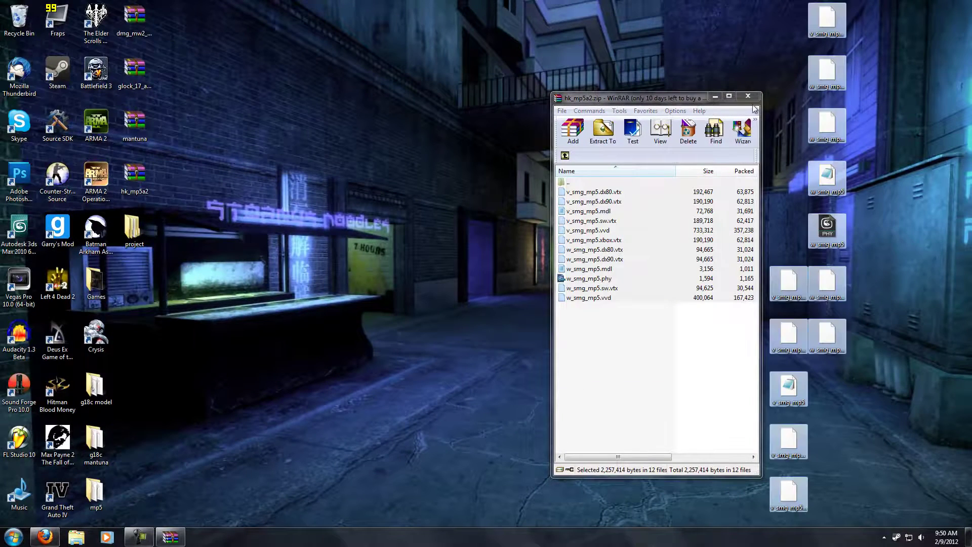
pyautogui.click(748, 96)
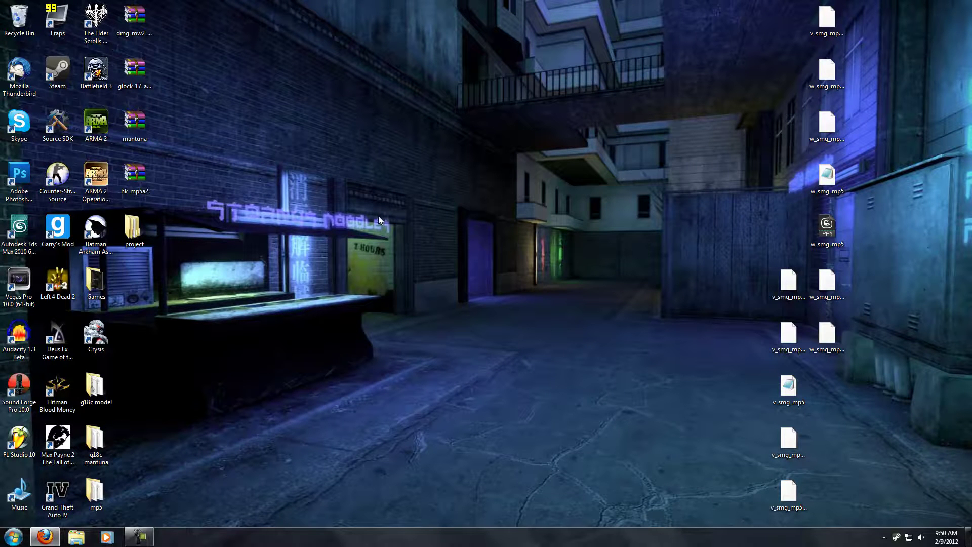
# - Open the Games folder showing the MDL Decompiler Fixed and StudioCompiler shortcuts, then return to Firefox's Mdldecompiler wiki tab
pyautogui.doubleClick(96, 283)
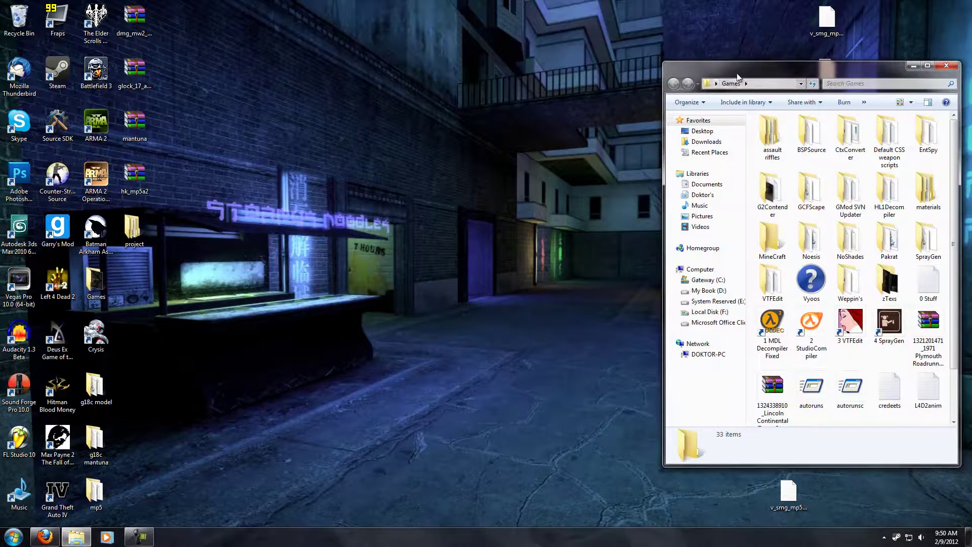
pyautogui.moveTo(743, 72); pyautogui.dragTo(515, 67)
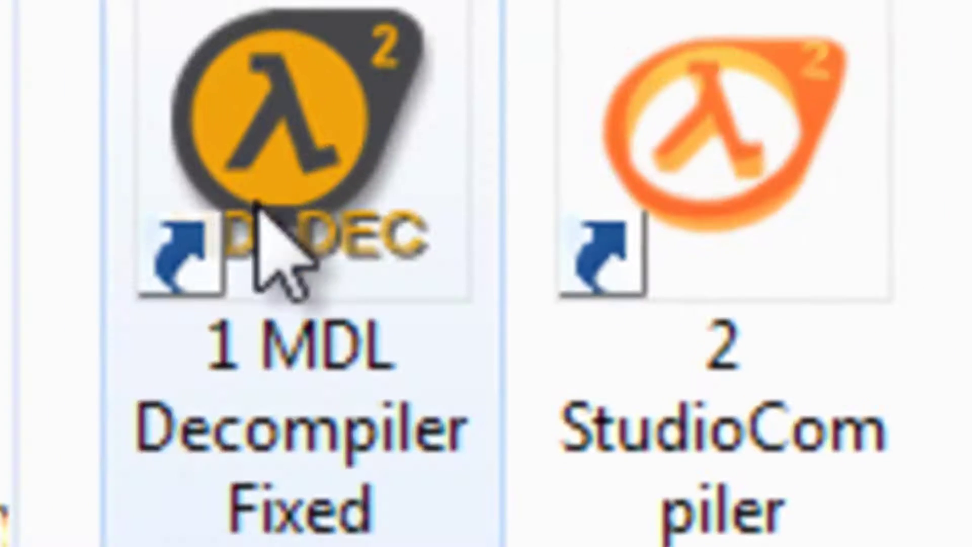
pyautogui.click(283, 131)
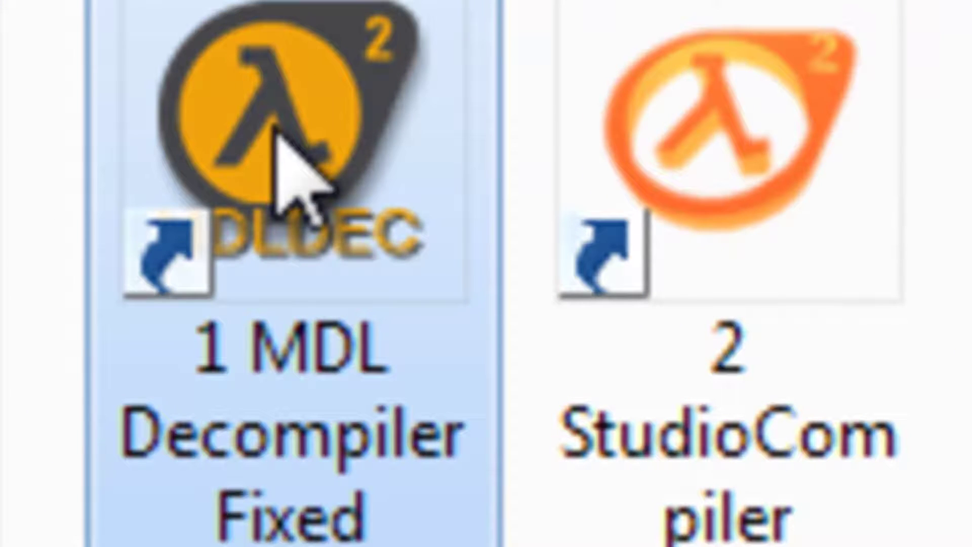
pyautogui.click(714, 60)
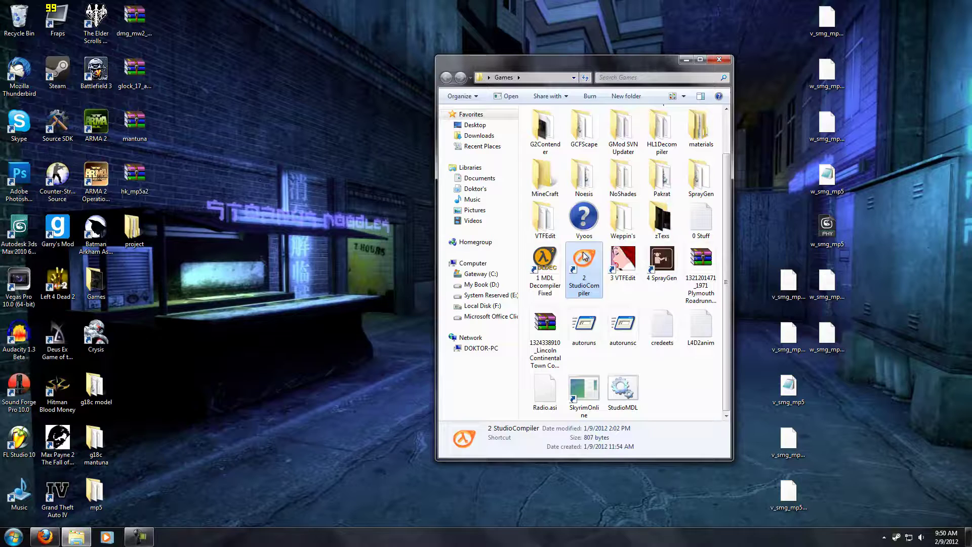
pyautogui.click(50, 539)
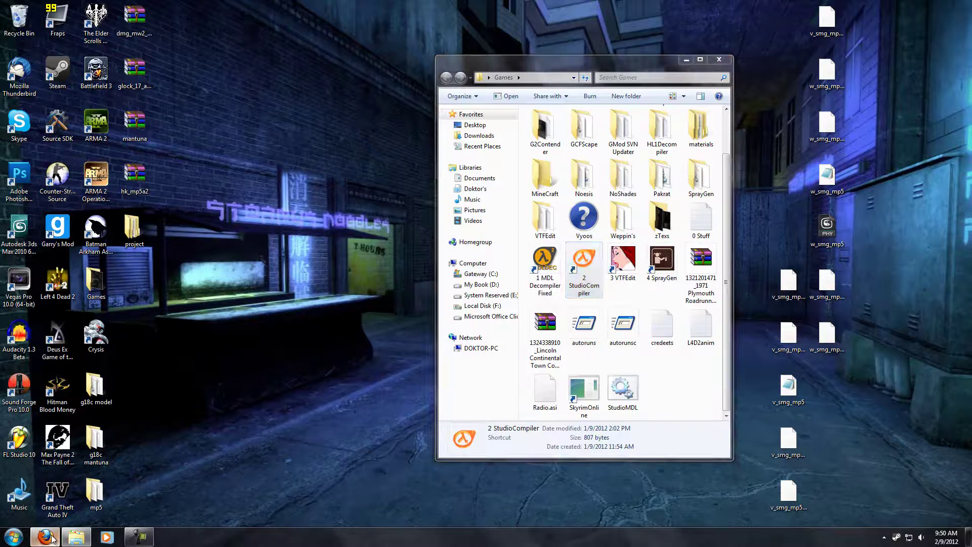
pyautogui.click(225, 8)
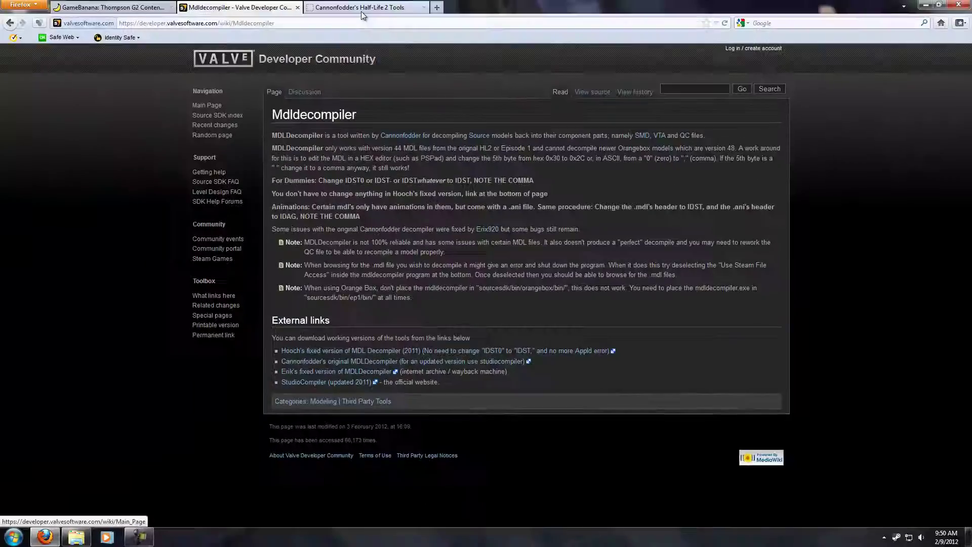
# - Scroll through Cannonfodder's Half-Life 2 Tools downloads, return to the Mdldecompiler wiki, then minimize Firefox
pyautogui.click(360, 11)
pyautogui.scroll(-10, 381, 344)
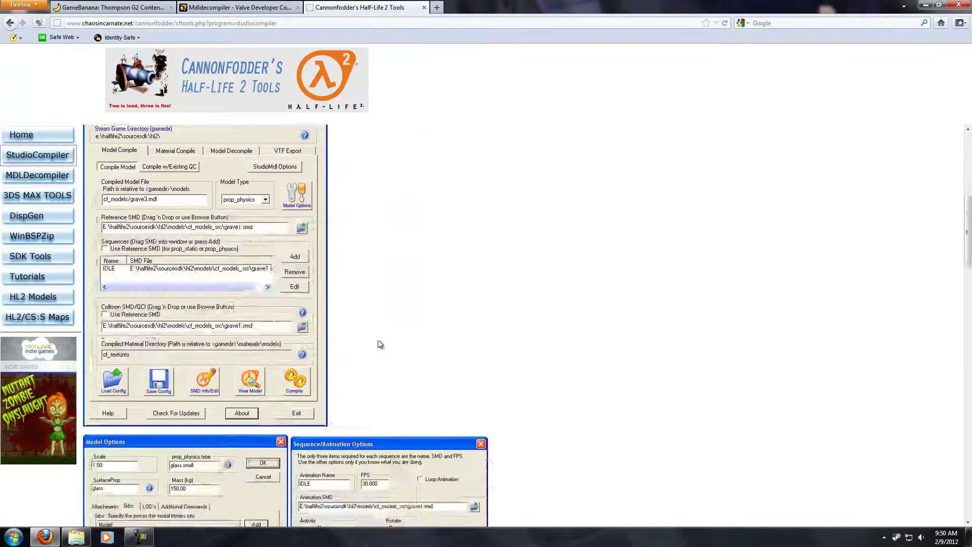
pyautogui.scroll(-15, 381, 344)
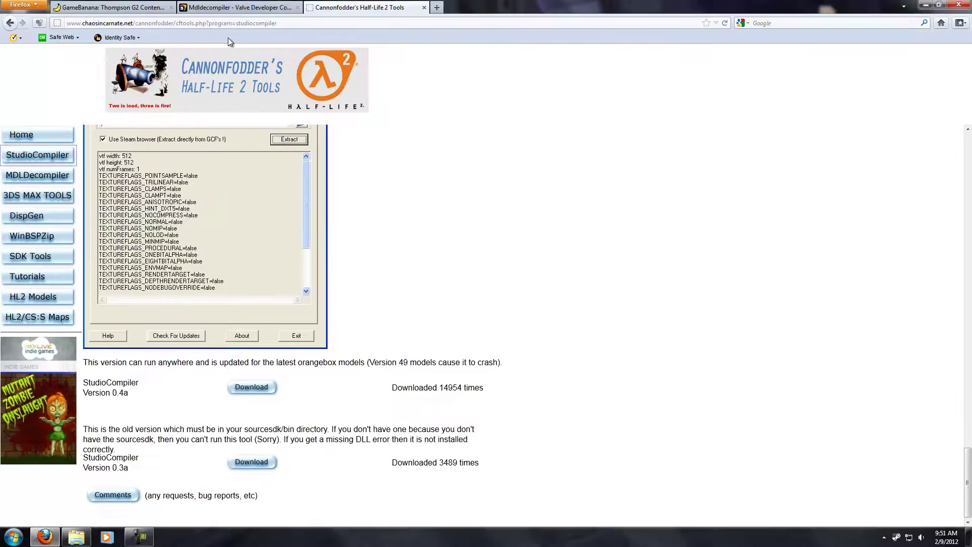
pyautogui.click(235, 8)
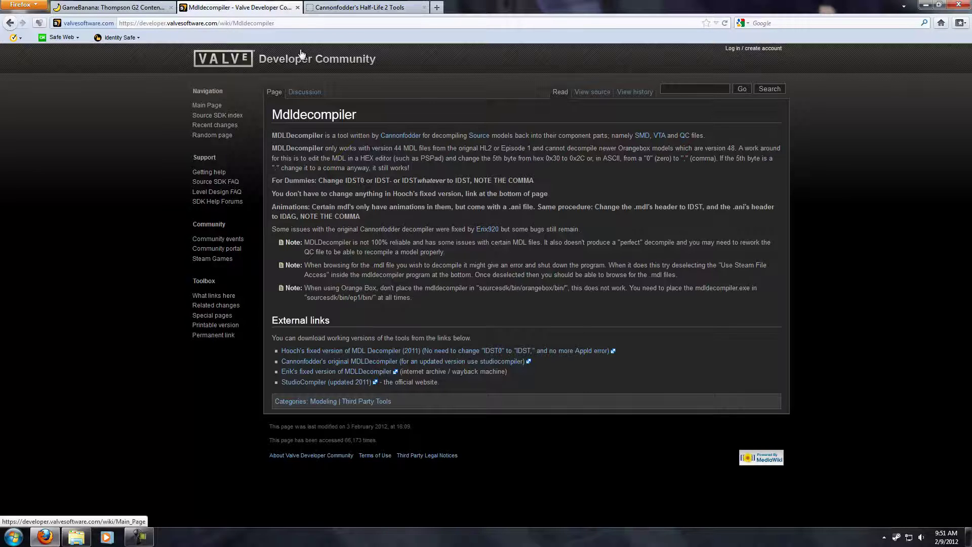
pyautogui.click(357, 8)
pyautogui.click(235, 8)
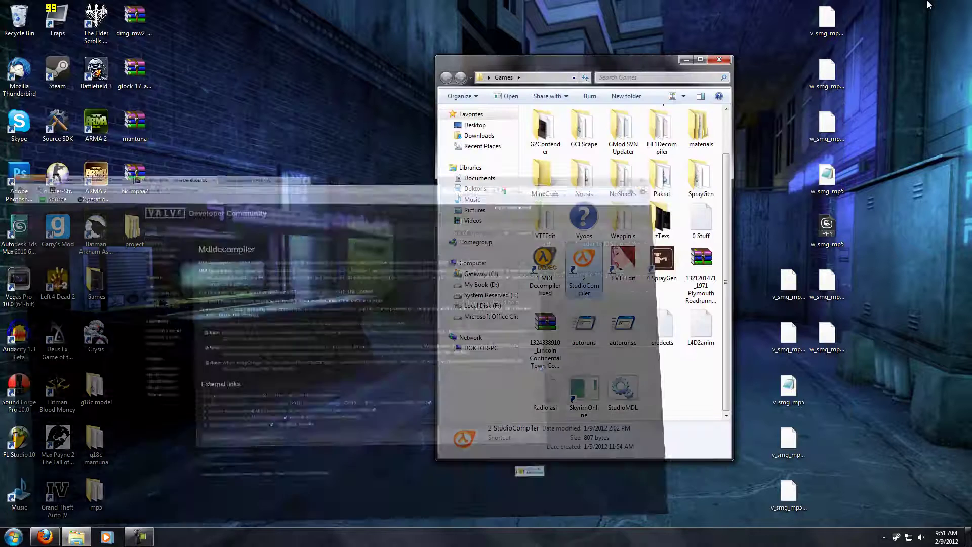
pyautogui.click(925, 4)
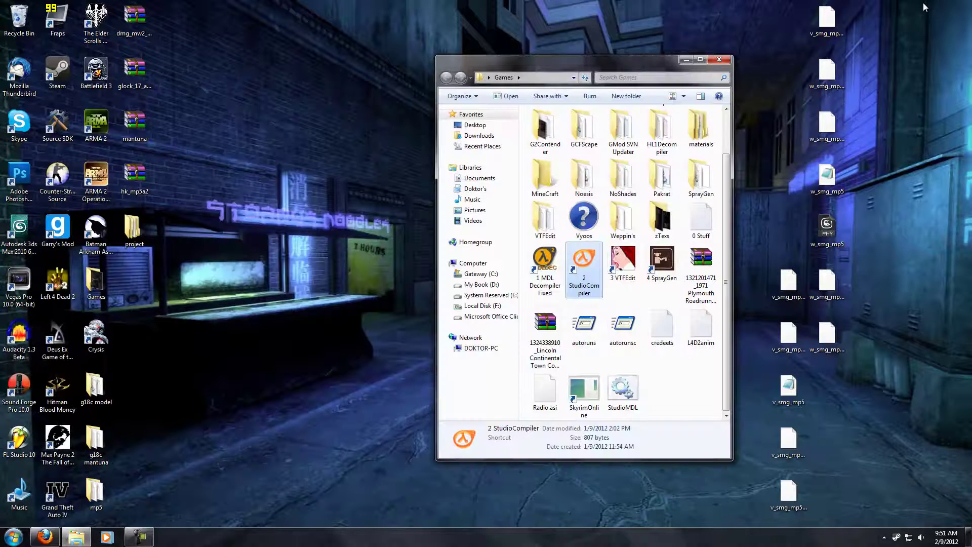
# - Open the MDL Decompiler Fixed shortcut's file location, then go up to the root of drive C:
pyautogui.click(543, 259)
pyautogui.rightClick(544, 258)
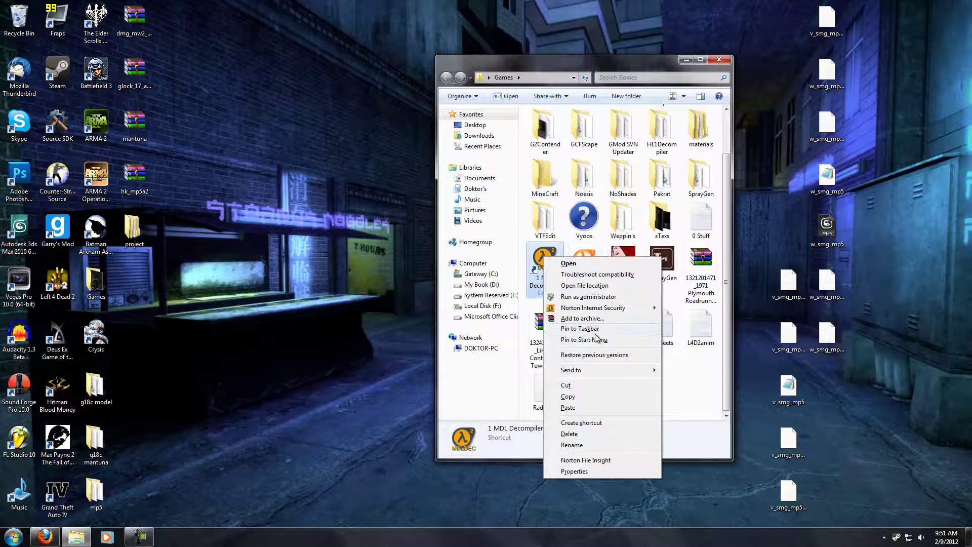
pyautogui.click(587, 286)
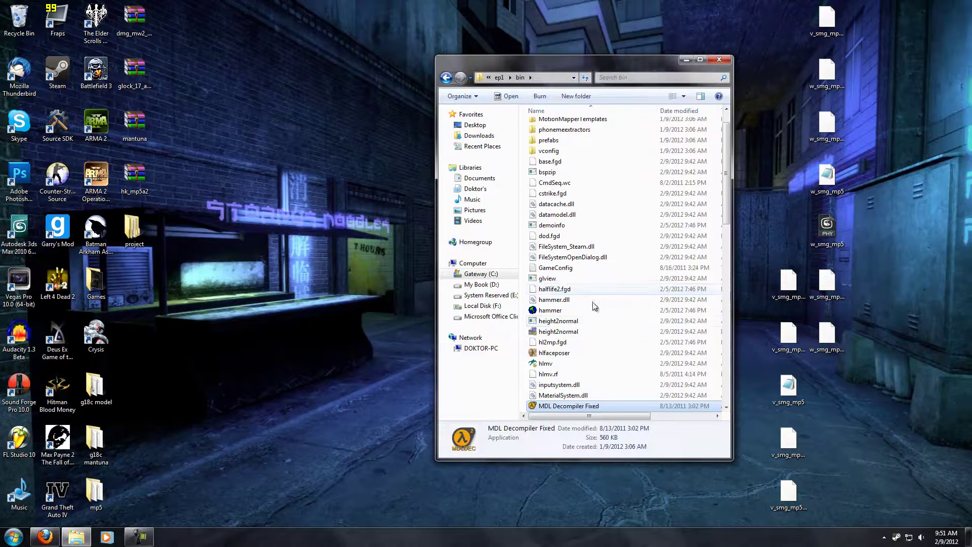
pyautogui.click(500, 78)
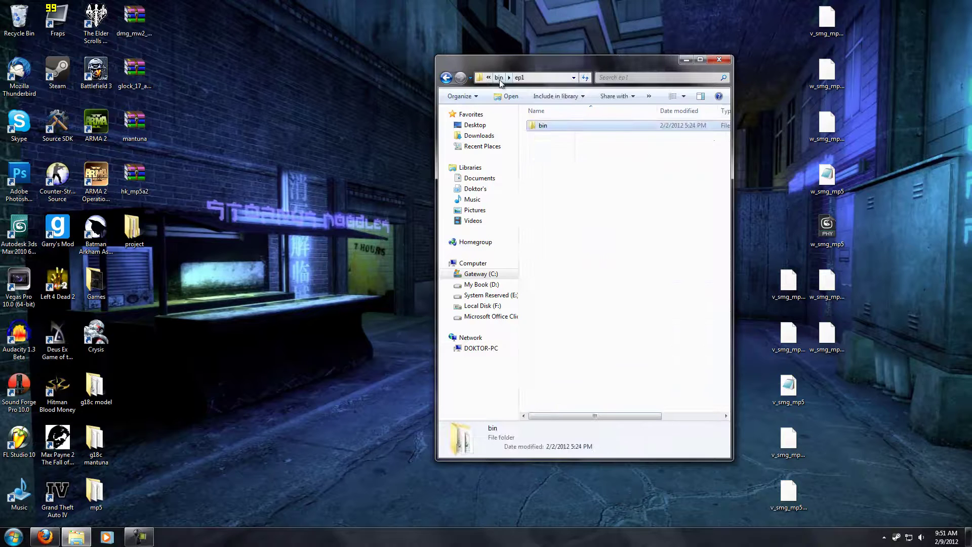
pyautogui.click(502, 78)
pyautogui.click(504, 78)
pyautogui.click(505, 78)
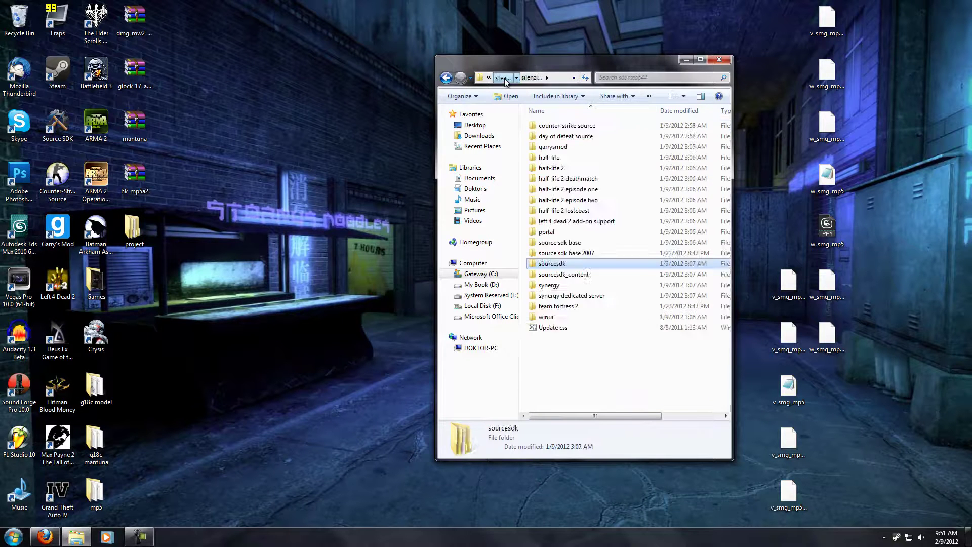
pyautogui.click(505, 78)
pyautogui.click(505, 79)
pyautogui.click(491, 276)
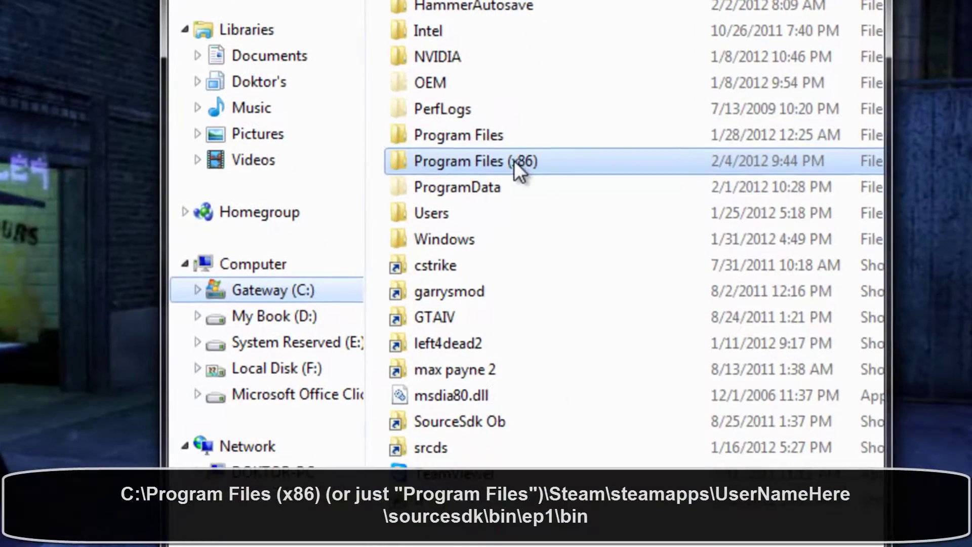
# - Browse Program Files (x86) > Steam > steamapps > user folder > sourcesdk > bin > ep1 > bin and select mdldecompiler
pyautogui.doubleClick(542, 194)
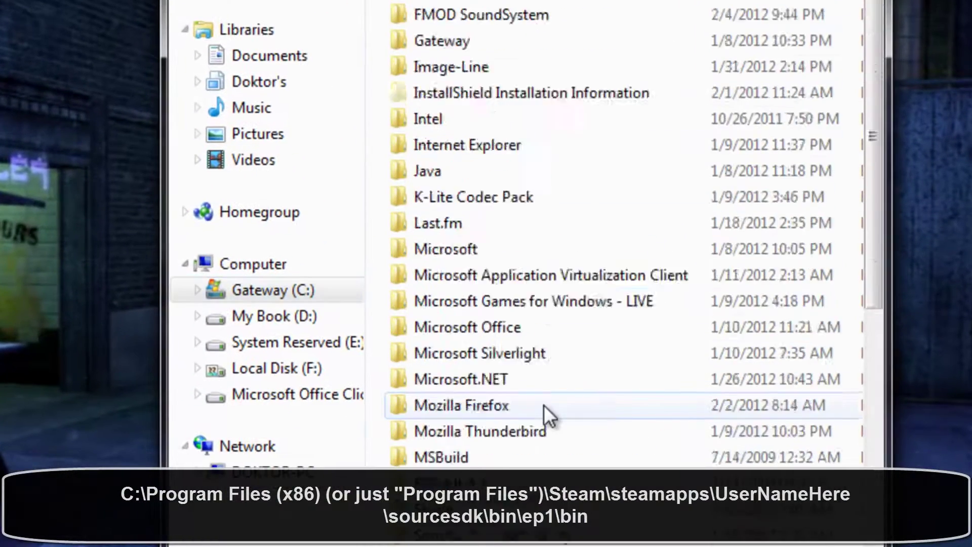
pyautogui.scroll(-7, 544, 410)
pyautogui.doubleClick(449, 327)
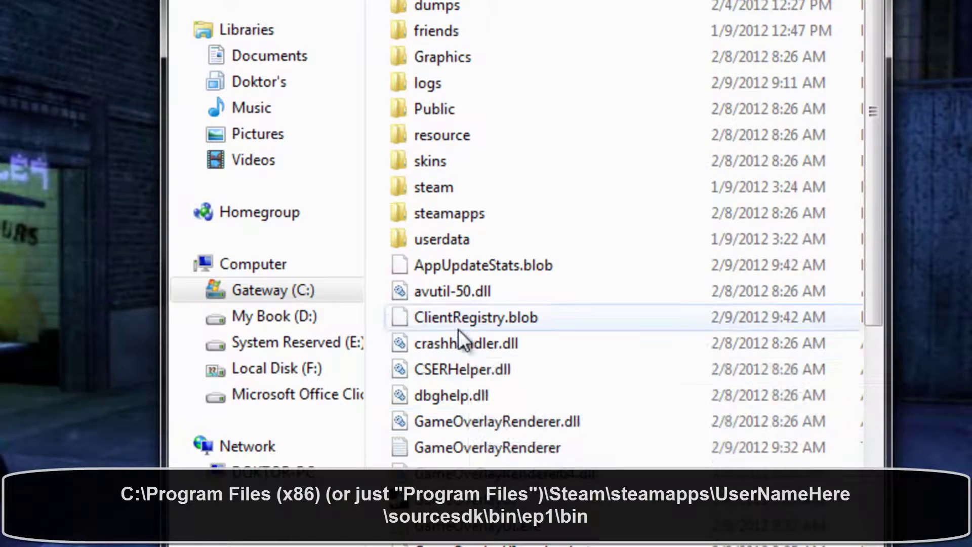
pyautogui.doubleClick(441, 213)
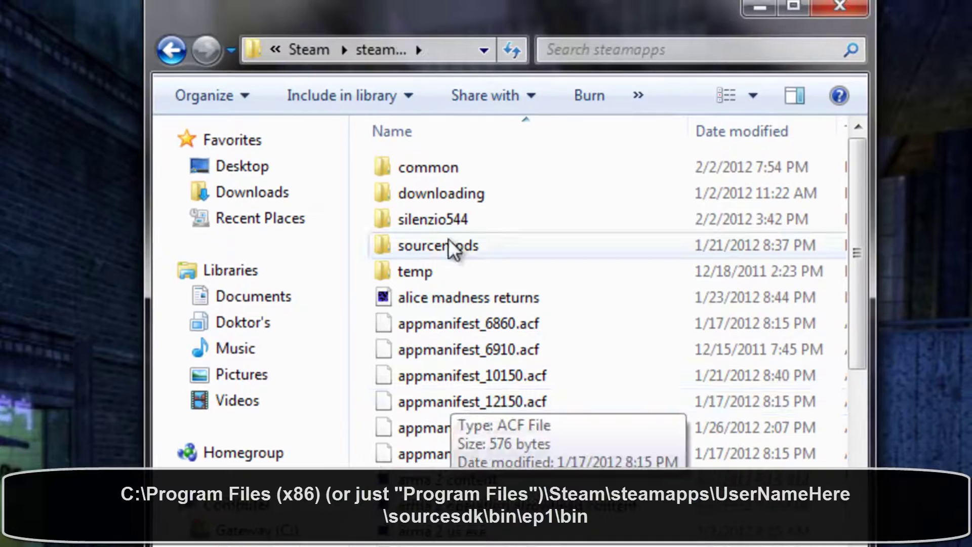
pyautogui.doubleClick(451, 217)
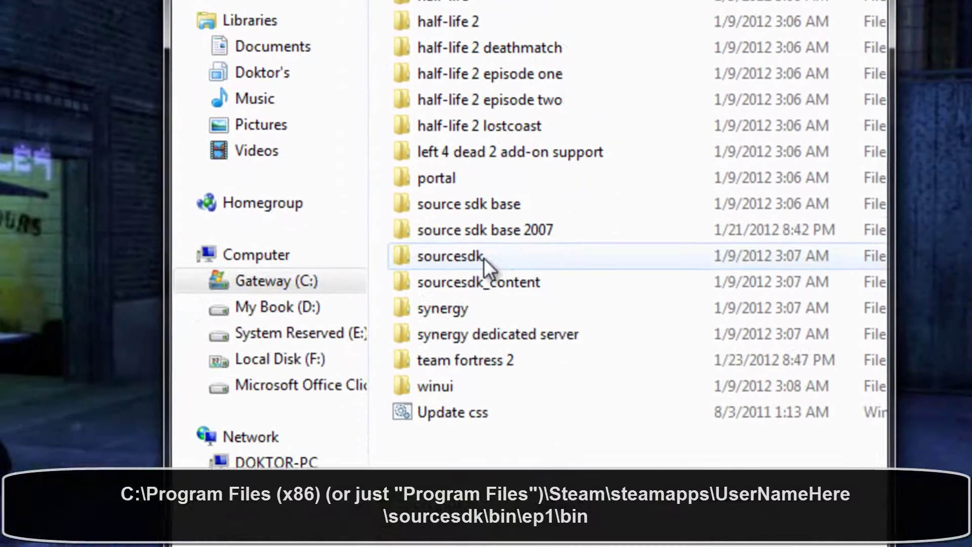
pyautogui.doubleClick(485, 236)
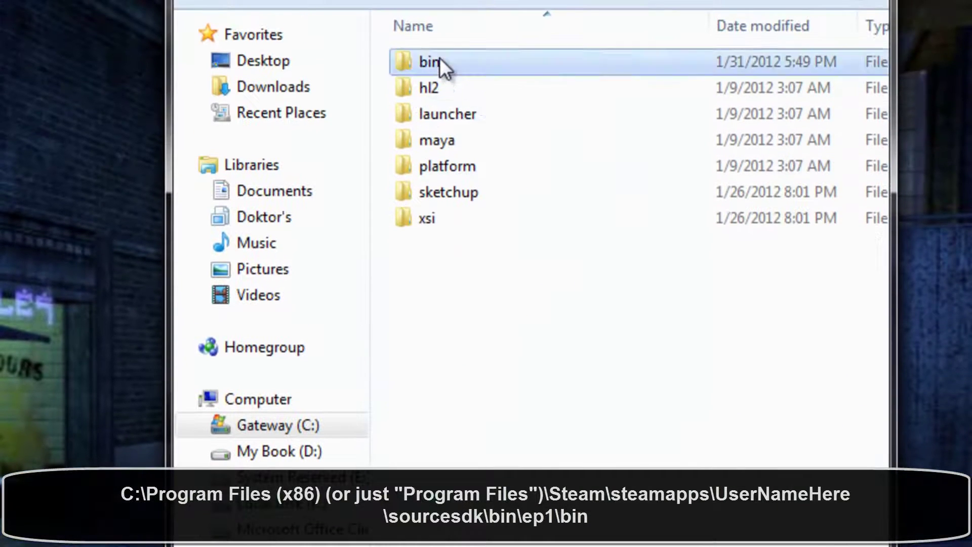
pyautogui.doubleClick(440, 60)
pyautogui.doubleClick(440, 60)
pyautogui.doubleClick(438, 62)
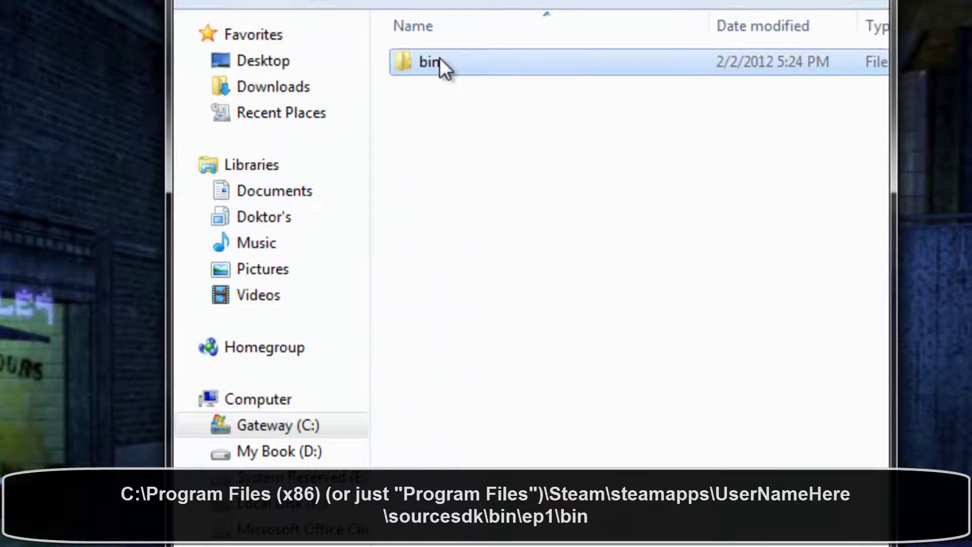
pyautogui.scroll(-9, 442, 75)
pyautogui.click(514, 332)
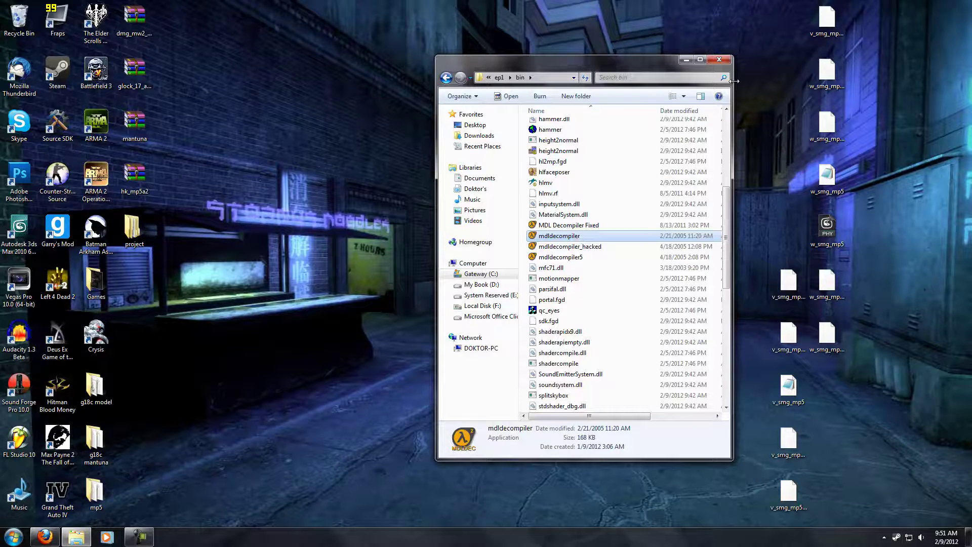
# - Close the bin window and launch StudioCompiler from the Games folder, moving it left
pyautogui.click(720, 60)
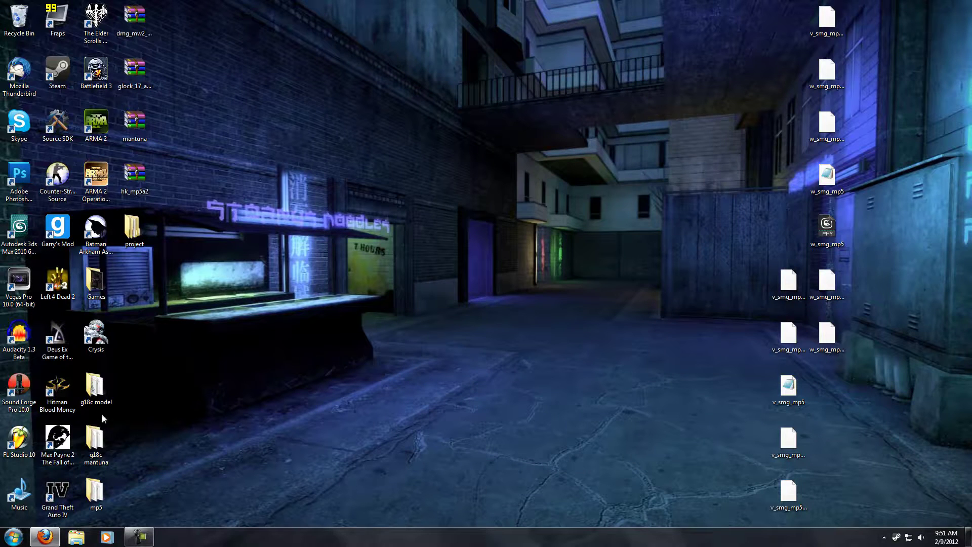
pyautogui.doubleClick(102, 276)
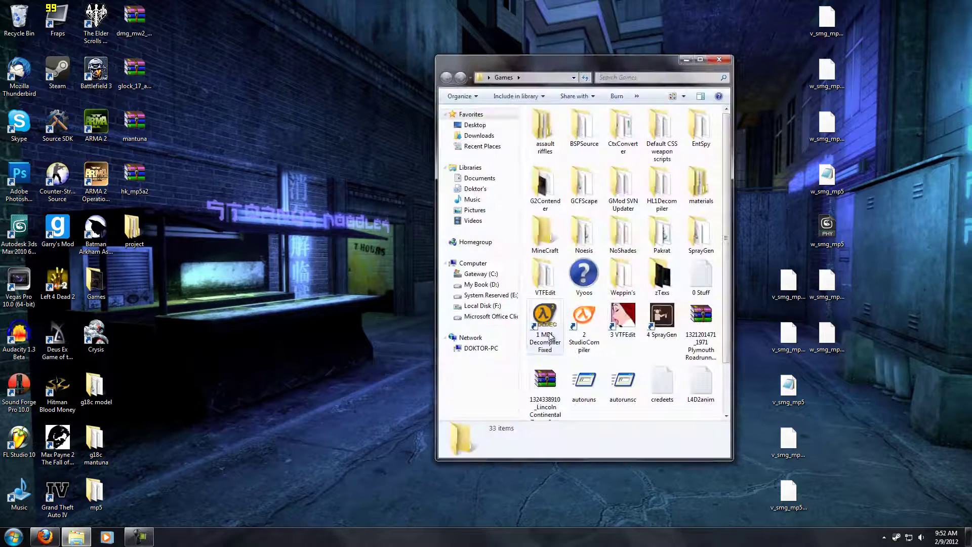
pyautogui.doubleClick(581, 324)
pyautogui.moveTo(487, 107); pyautogui.dragTo(302, 107)
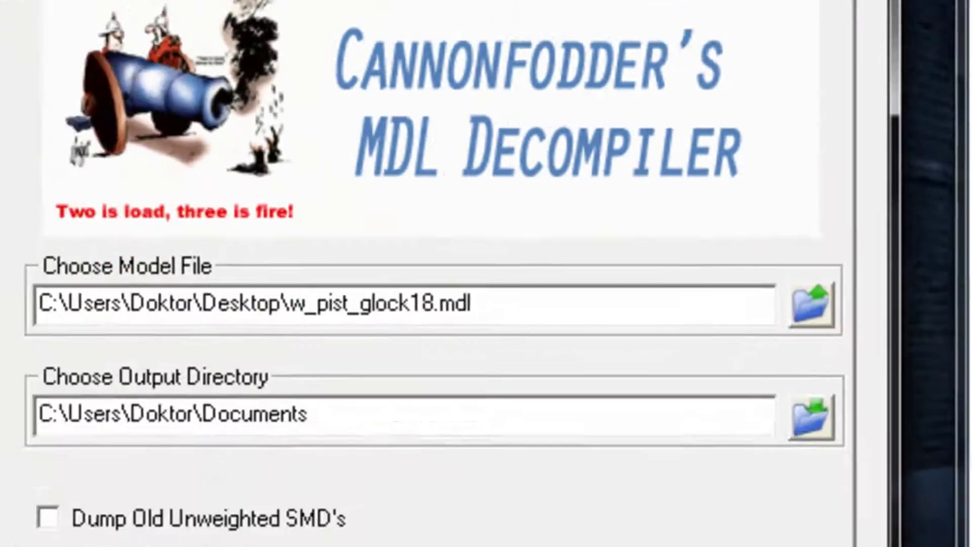
# - Open the game directory configuration, try a Steam Game Directory path, then cancel without changes
pyautogui.click(631, 215)
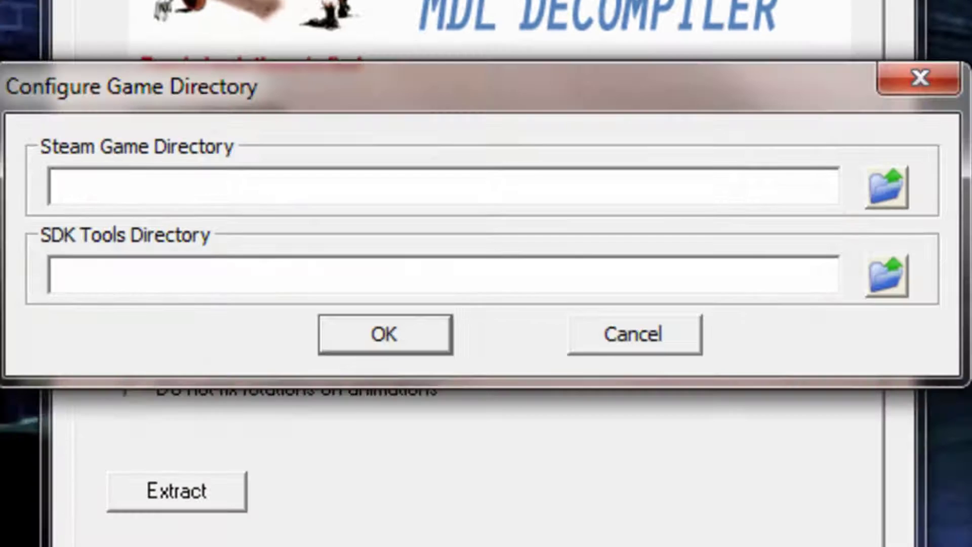
pyautogui.moveTo(428, 87); pyautogui.dragTo(427, 69)
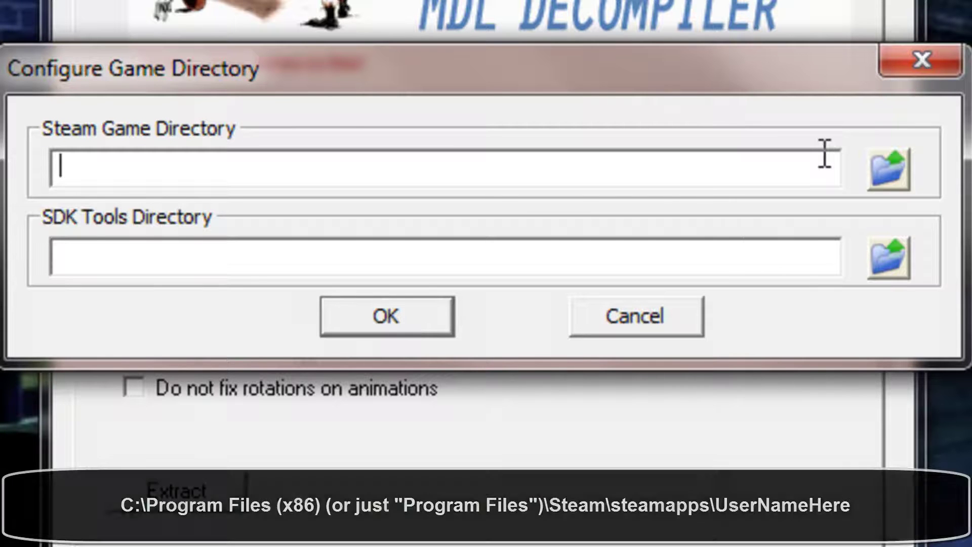
pyautogui.click(81, 255)
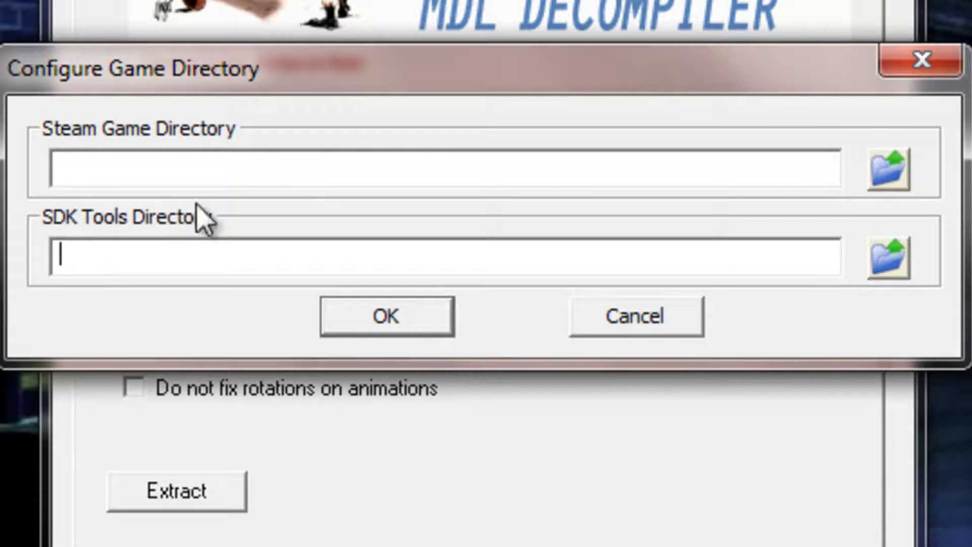
pyautogui.click(198, 172)
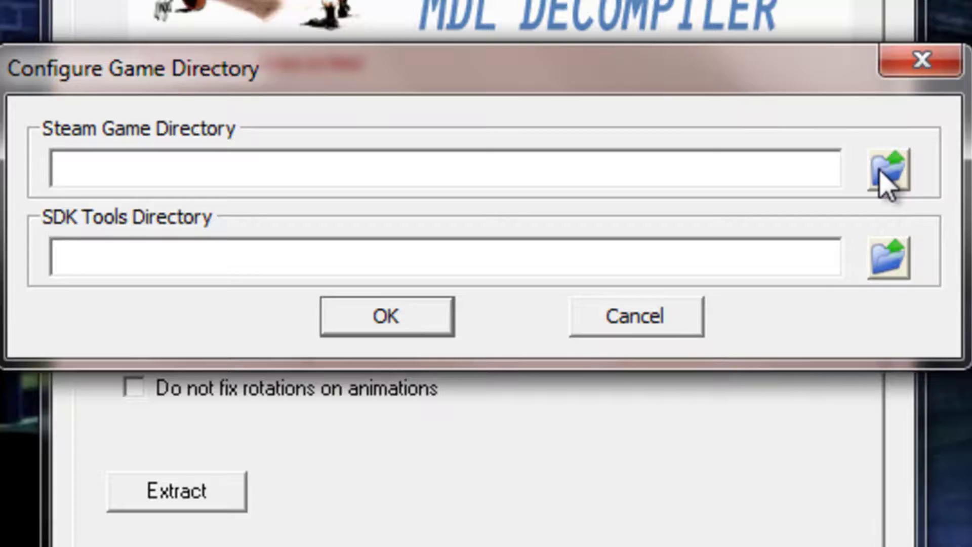
pyautogui.write('C;\\WDHaiyhgiaydi')
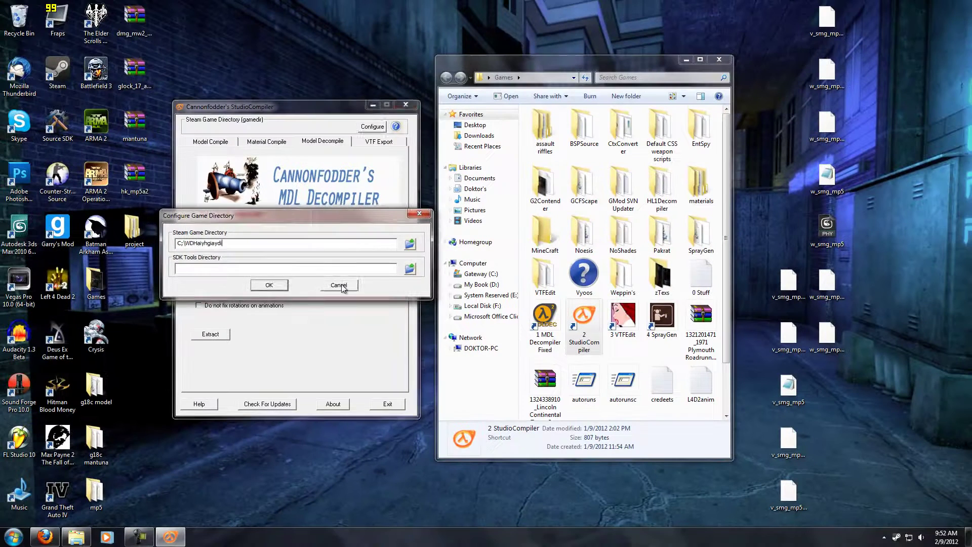
pyautogui.click(339, 285)
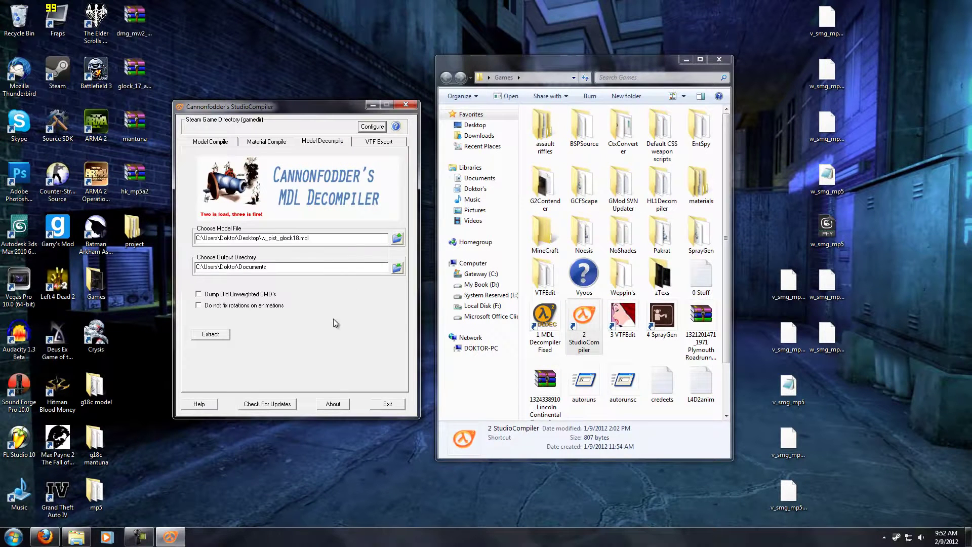
pyautogui.click(554, 322)
# - Launch MDL Decompiler Fixed, close the Games folder, and load v_smg_mp5.mdl from the desktop as the model file
pyautogui.doubleClick(554, 322)
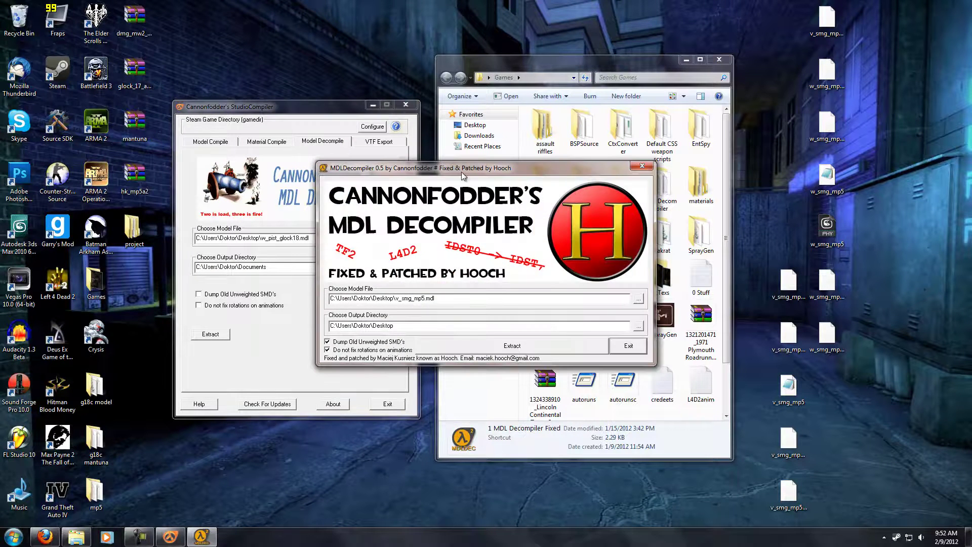
pyautogui.click(728, 65)
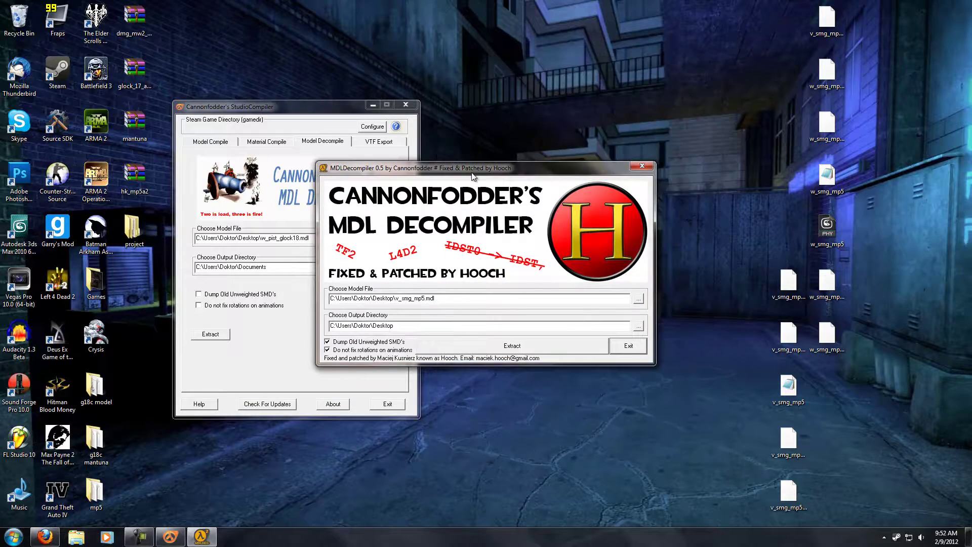
pyautogui.moveTo(473, 175); pyautogui.dragTo(588, 156)
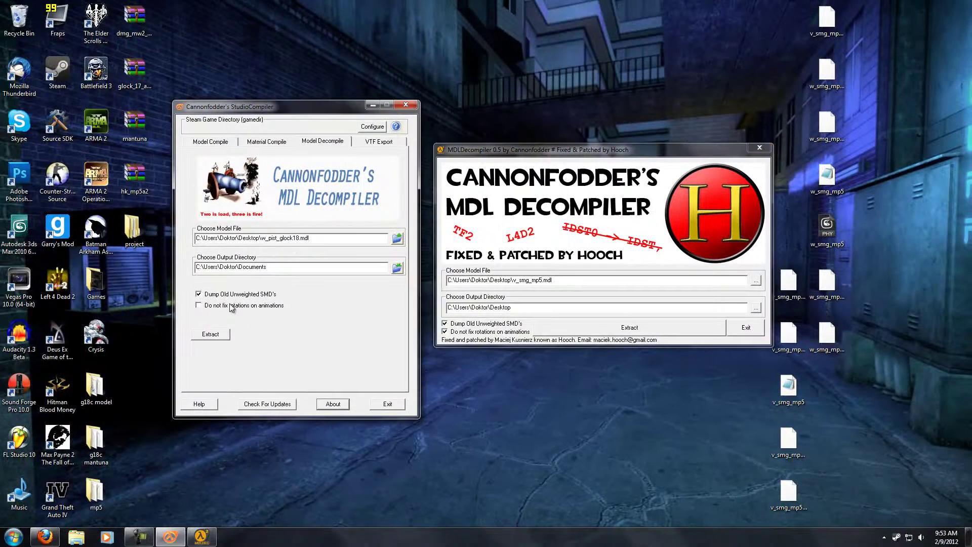
pyautogui.moveTo(576, 155); pyautogui.dragTo(446, 150)
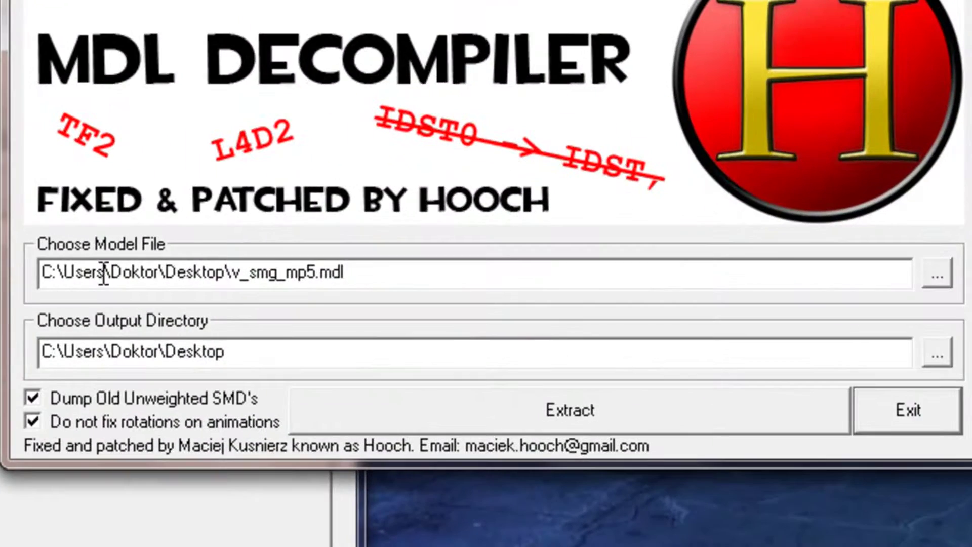
pyautogui.click(938, 273)
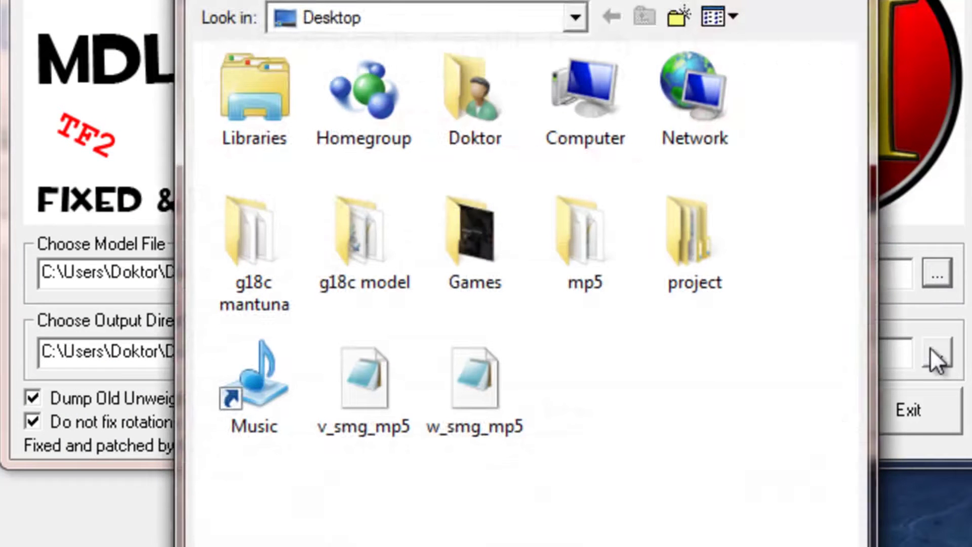
pyautogui.click(338, 393)
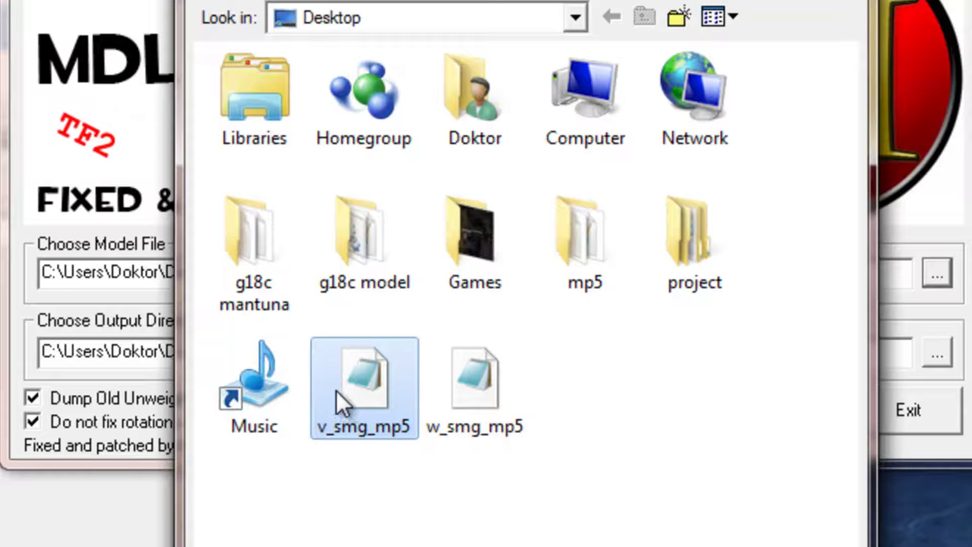
pyautogui.doubleClick(336, 389)
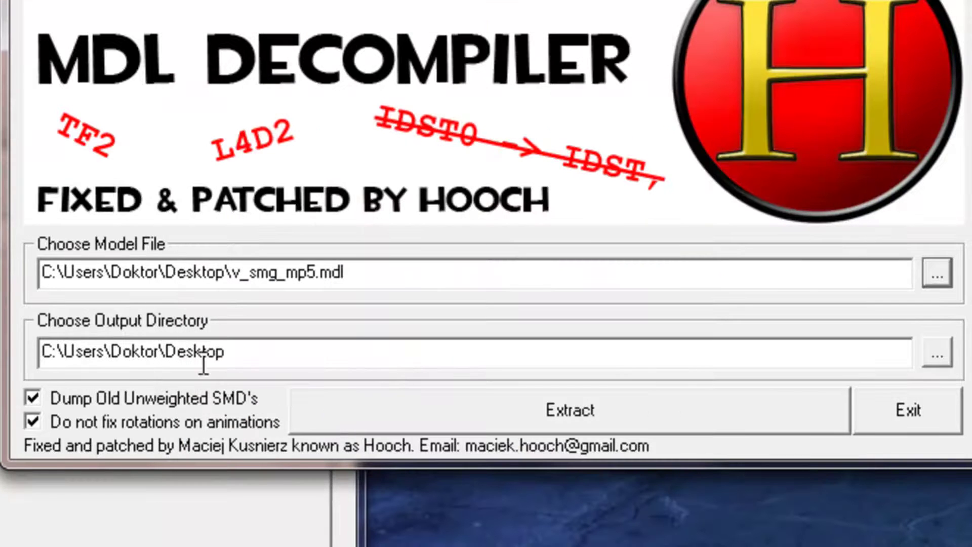
pyautogui.click(318, 350)
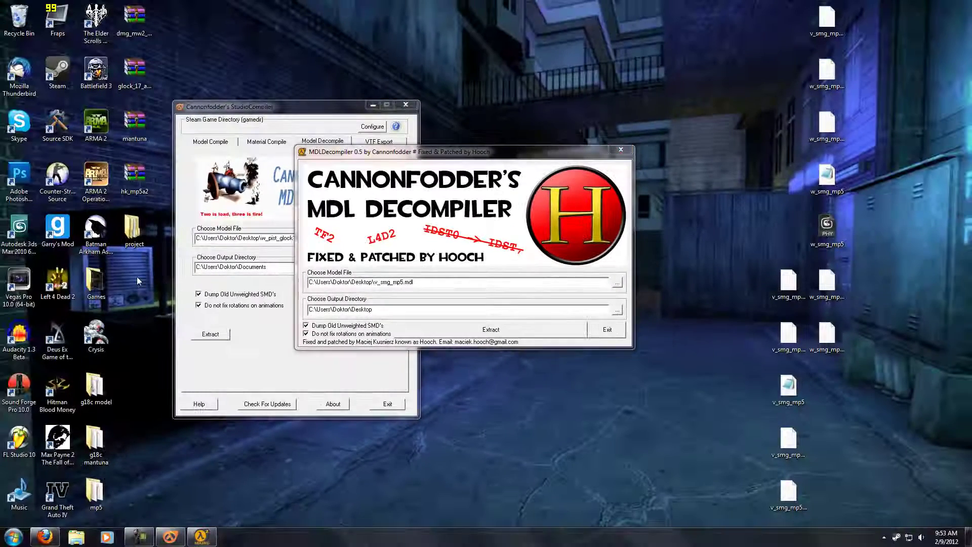
# - Create a new folder on the desktop, typing the name 'model'
pyautogui.rightClick(108, 276)
pyautogui.moveTo(196, 373)
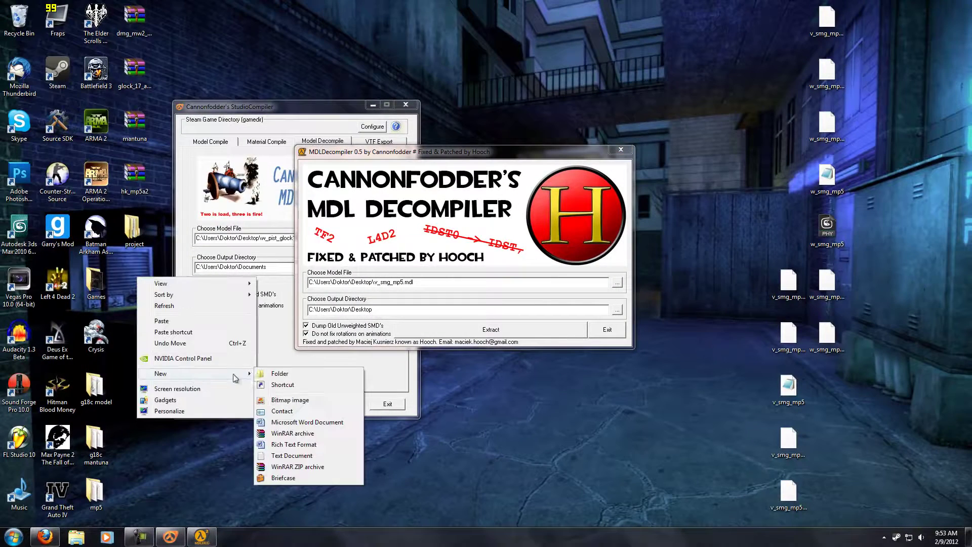
pyautogui.click(261, 373)
pyautogui.write('model')
pyautogui.press('Return')
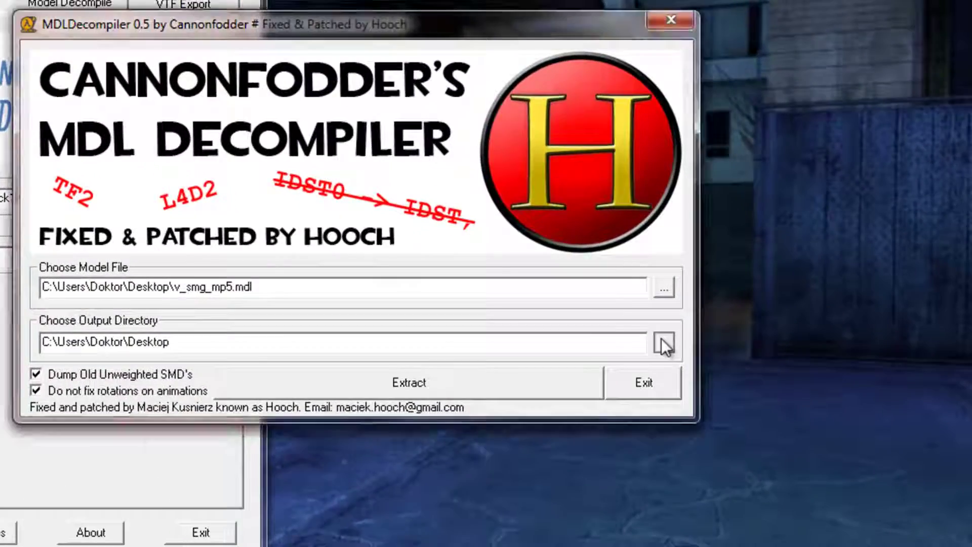
# - Set mp5k as the output directory, decompile v_smg_mp5, and dismiss both completion messages
pyautogui.click(650, 333)
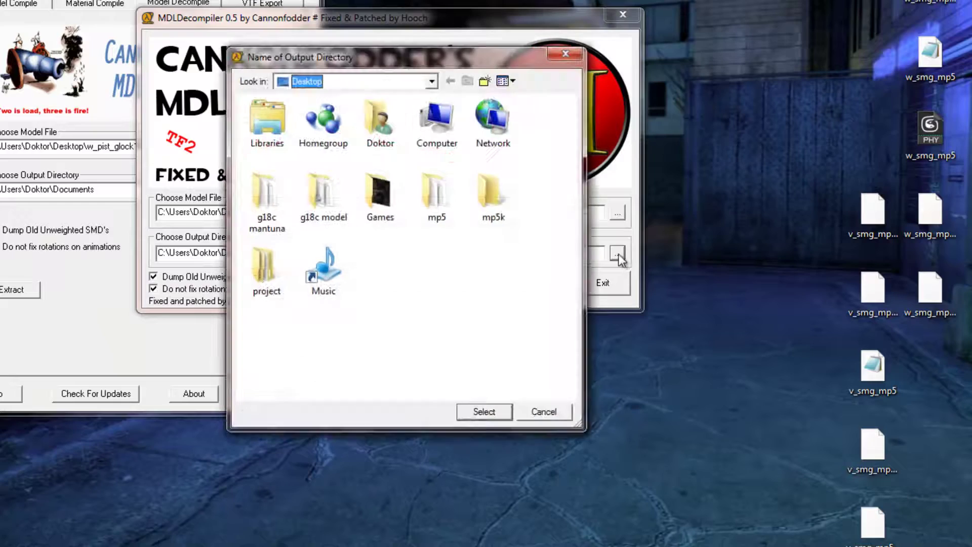
pyautogui.doubleClick(504, 219)
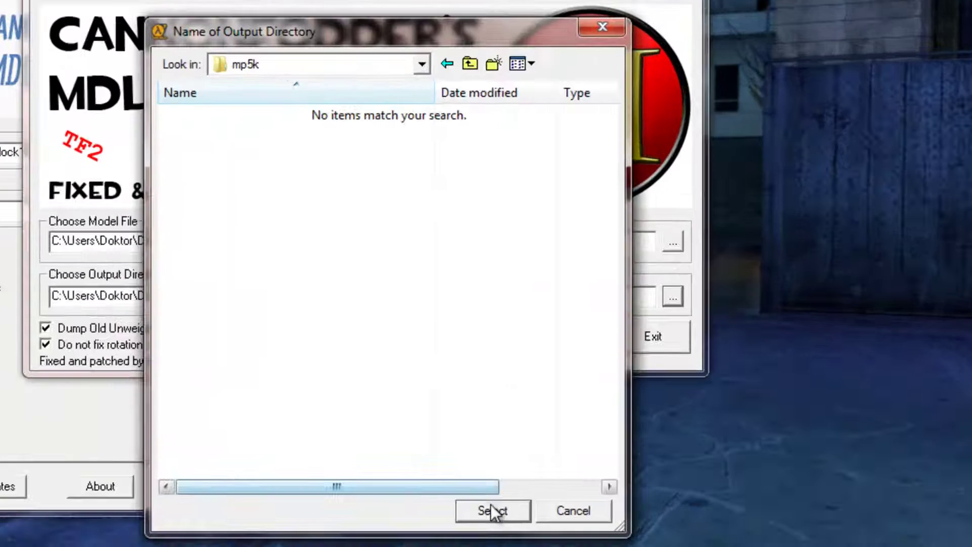
pyautogui.click(484, 412)
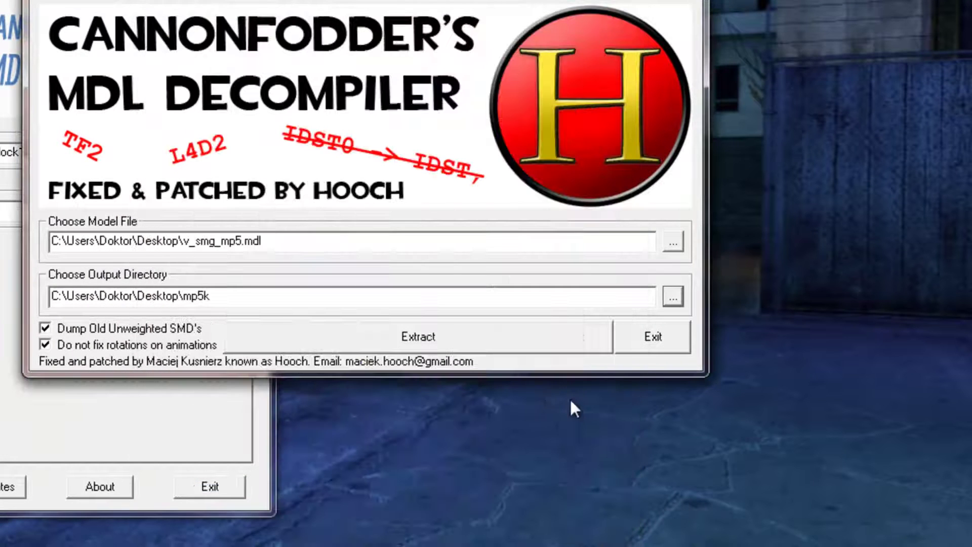
pyautogui.click(466, 342)
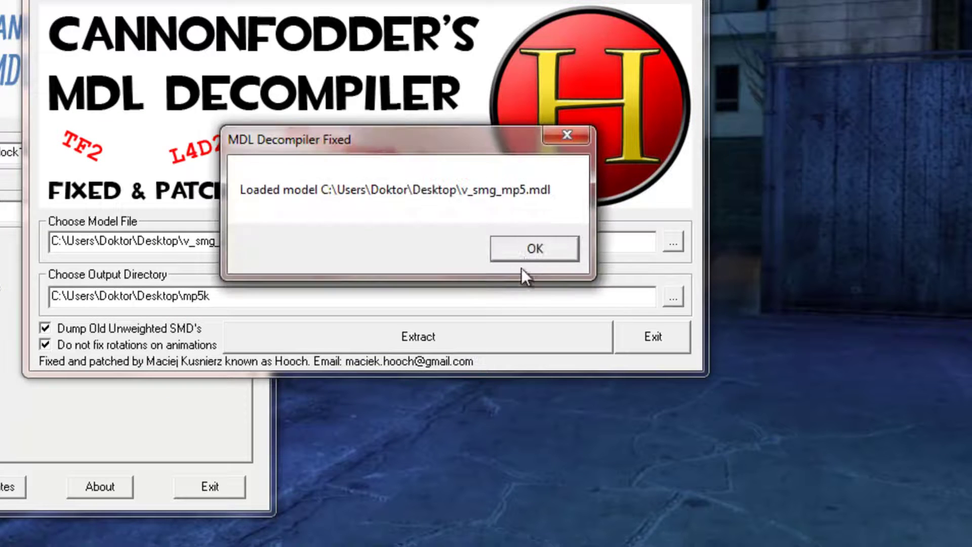
pyautogui.click(527, 250)
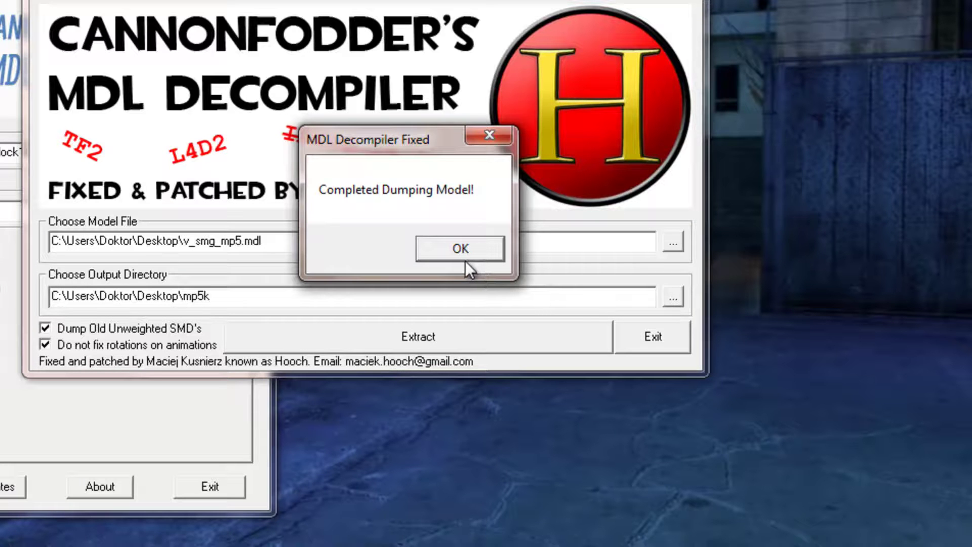
pyautogui.click(460, 246)
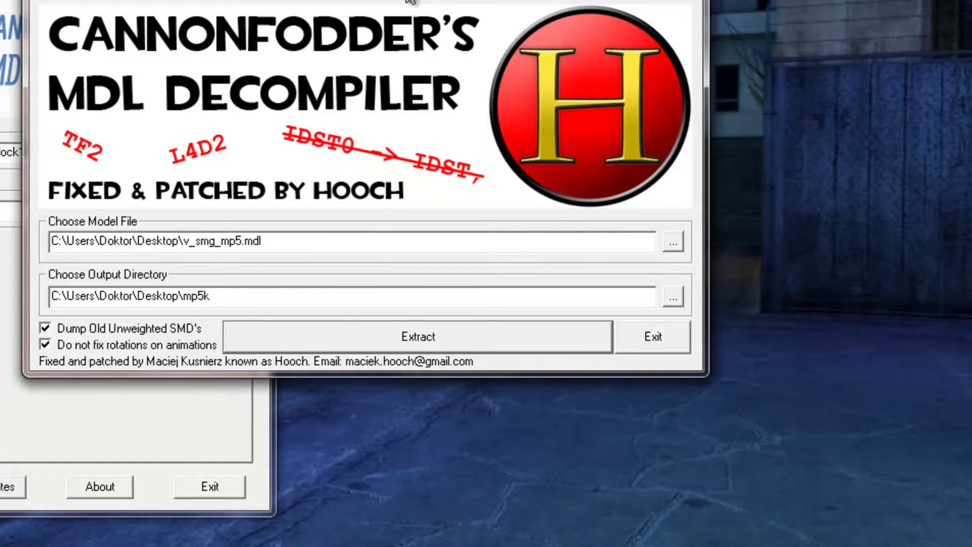
# - Move the decompiler aside and view StudioCompiler's Model Compile, Material Compile and Model Decompile pages, checking the output directory
pyautogui.moveTo(414, 3); pyautogui.dragTo(591, 5)
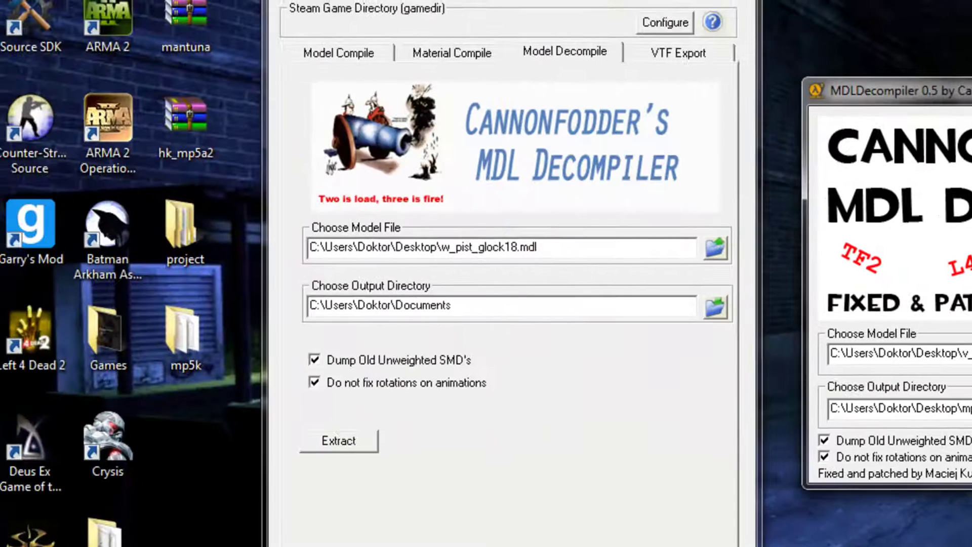
pyautogui.click(369, 54)
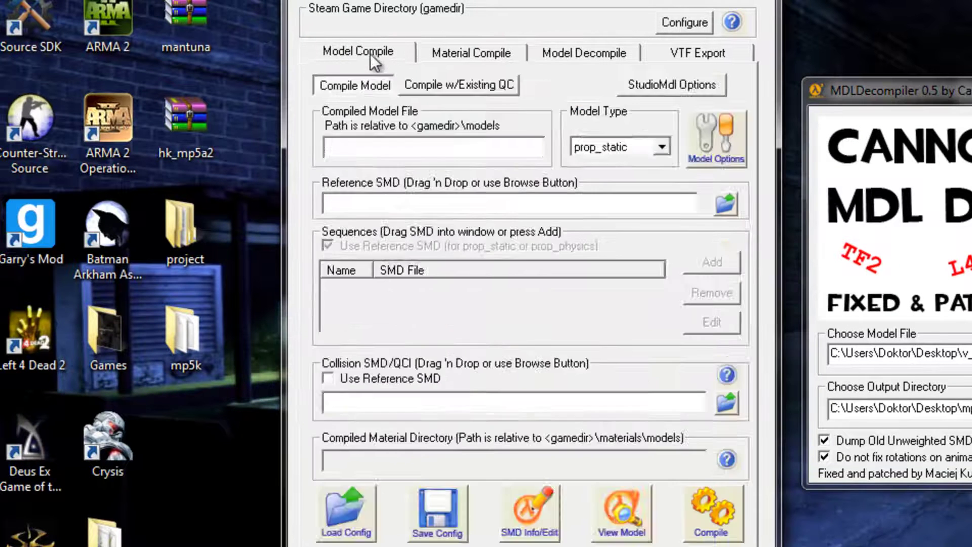
pyautogui.click(527, 55)
pyautogui.click(531, 55)
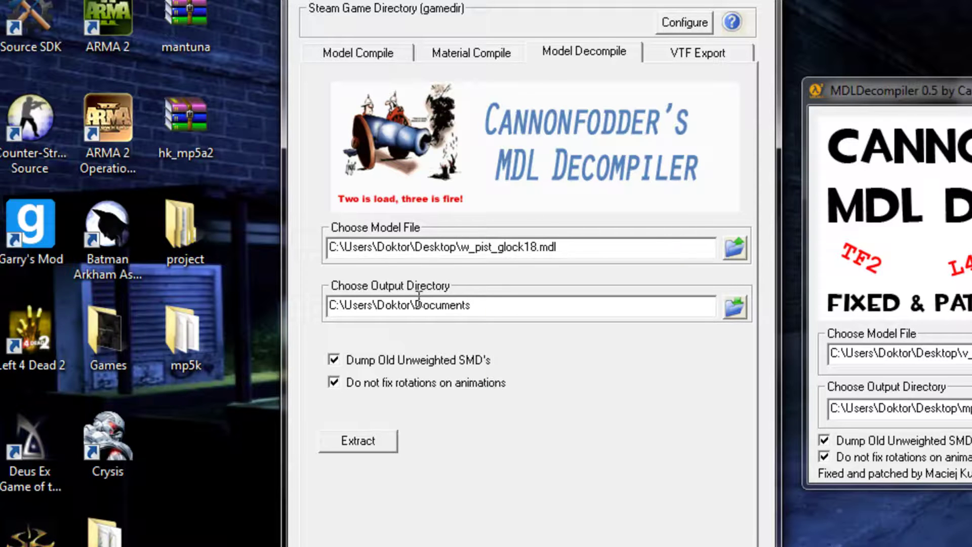
pyautogui.click(499, 308)
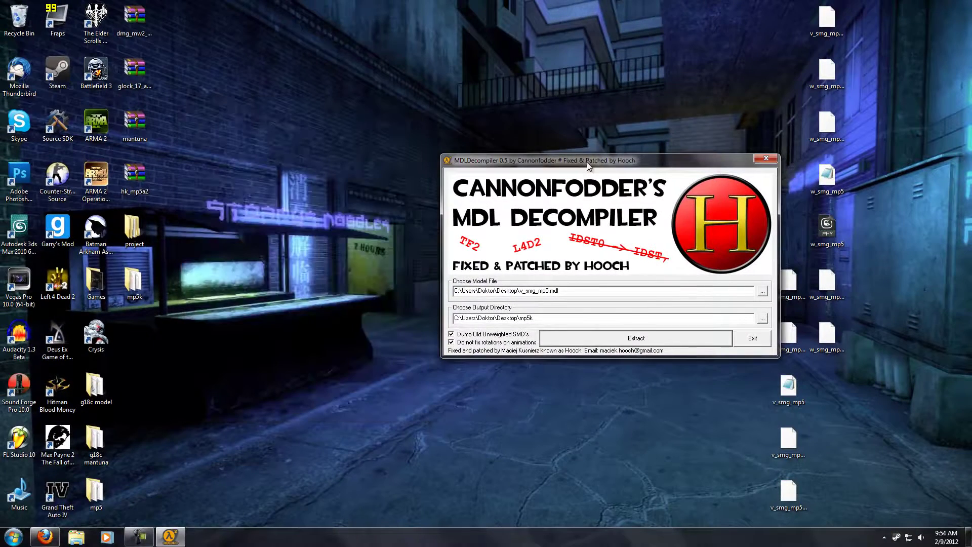
# - Delete all the old files from the mp5k folder and close it
pyautogui.moveTo(588, 165); pyautogui.dragTo(507, 134)
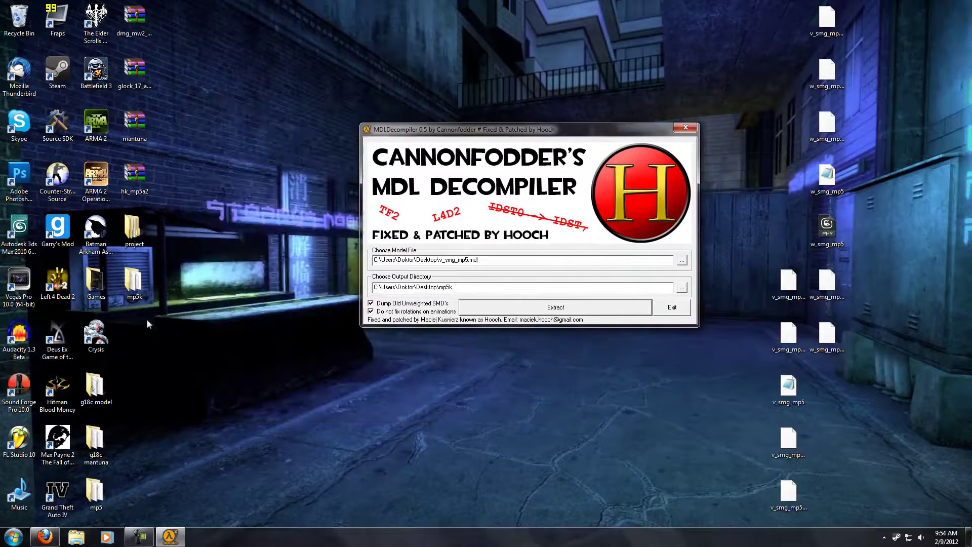
pyautogui.doubleClick(133, 281)
pyautogui.moveTo(580, 294); pyautogui.dragTo(532, 119)
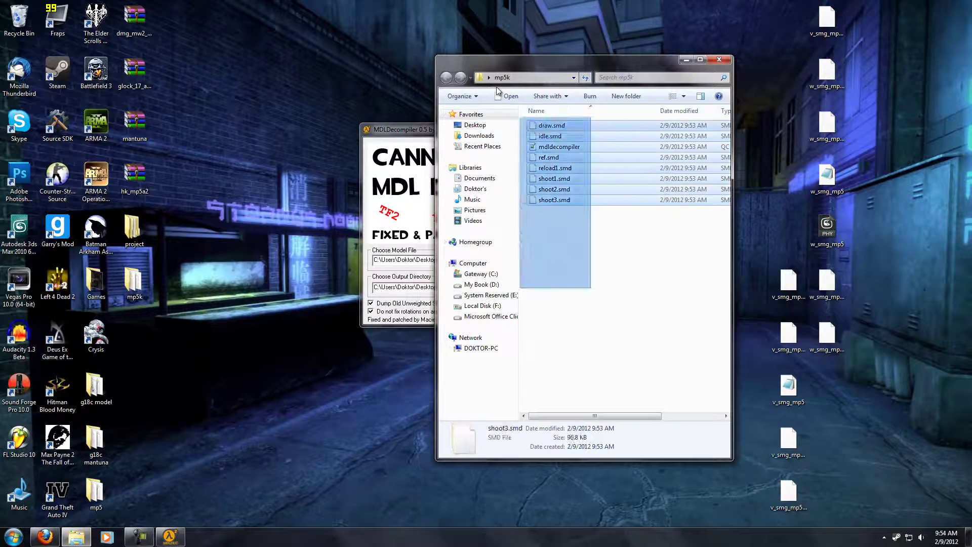
pyautogui.press('Delete')
pyautogui.press('Return')
pyautogui.click(718, 60)
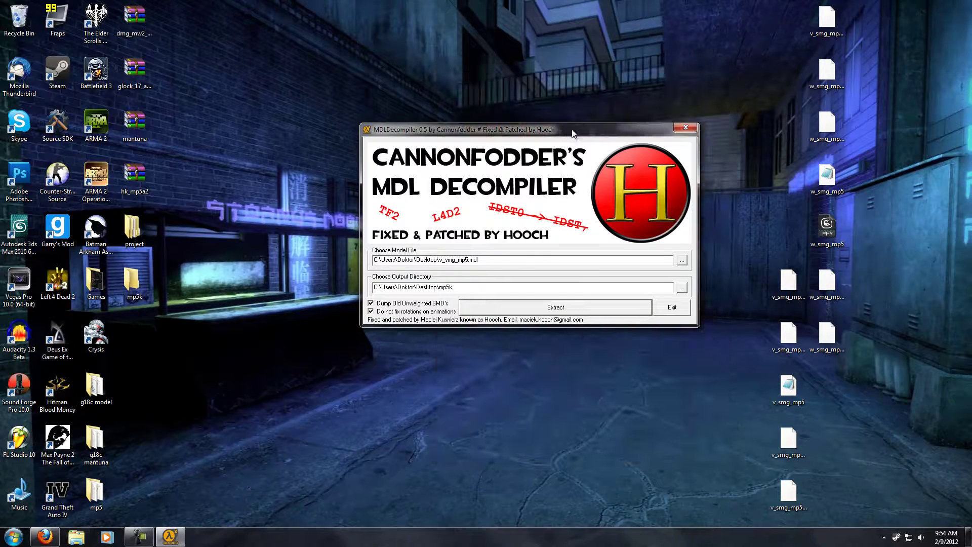
# - Decompile w_smg_mp5.mdl into mp5k and dismiss the notices
pyautogui.moveTo(573, 133); pyautogui.dragTo(552, 141)
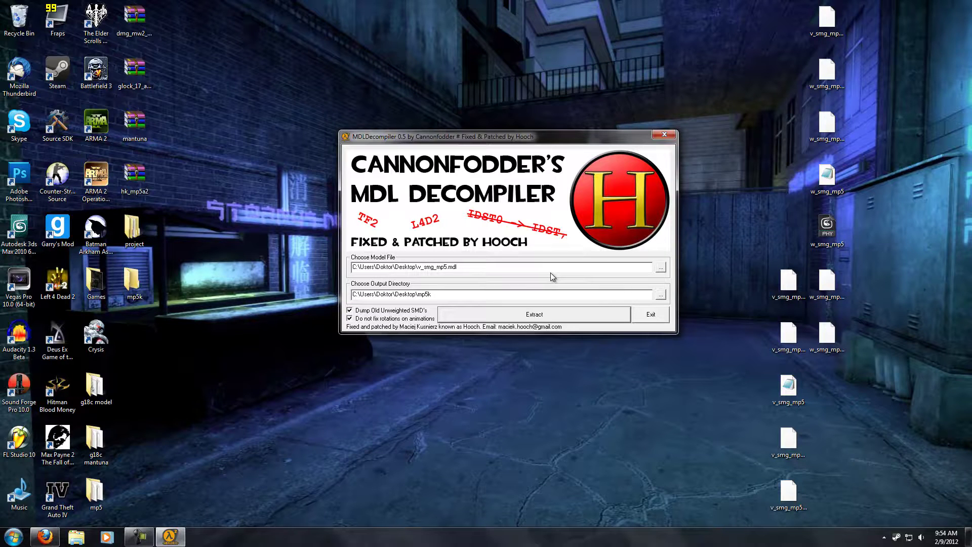
pyautogui.click(661, 268)
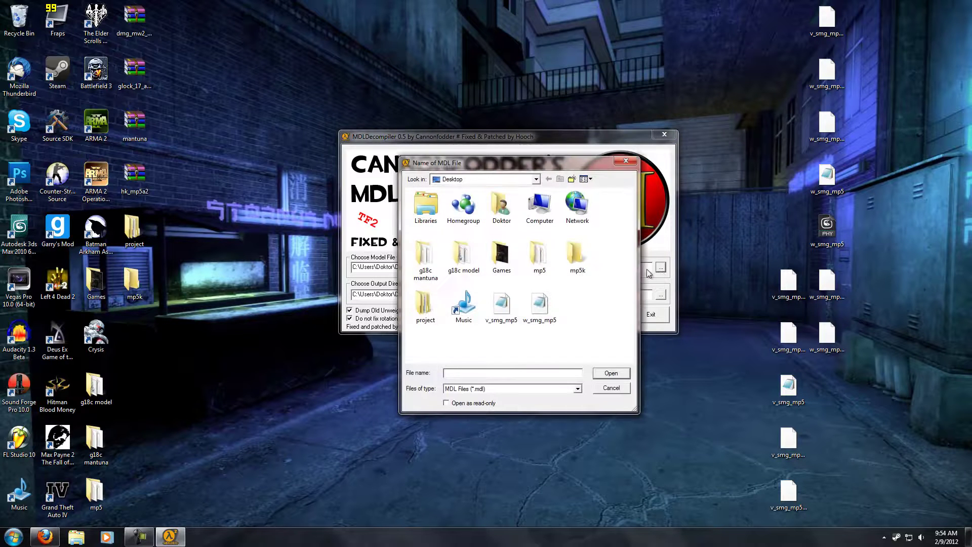
pyautogui.click(542, 308)
pyautogui.click(606, 370)
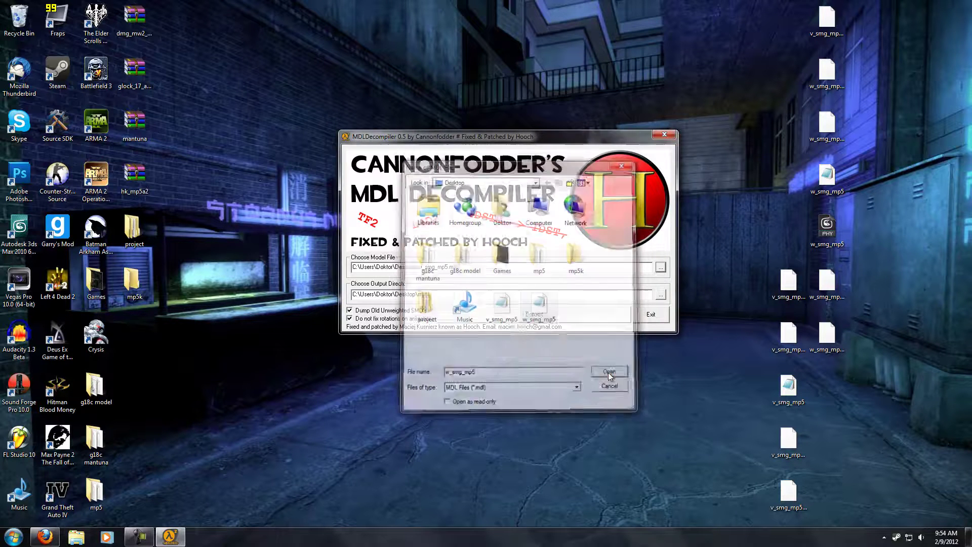
pyautogui.click(532, 286)
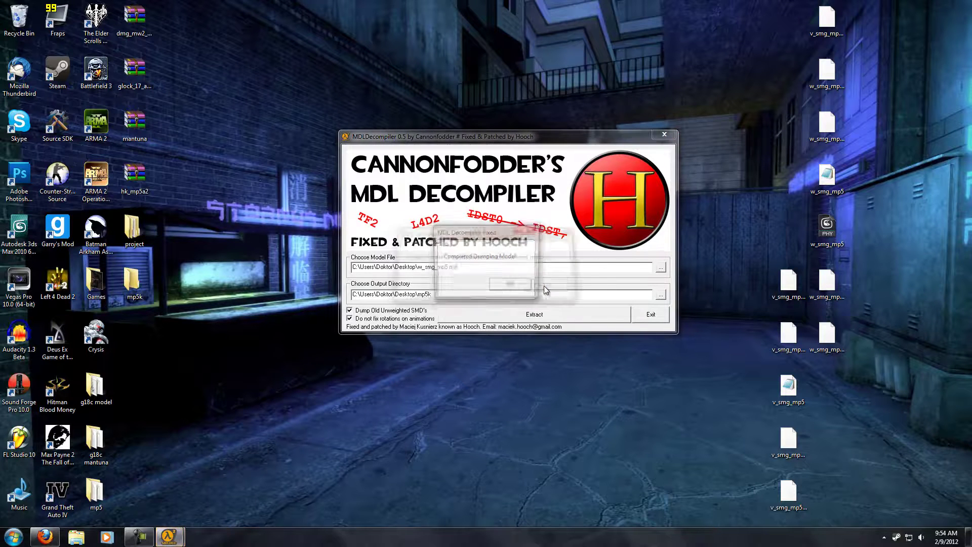
pyautogui.press('Return')
pyautogui.press('Return')
# - Decompile v_smg_mp5.mdl into mp5k again and dismiss the notices
pyautogui.click(660, 268)
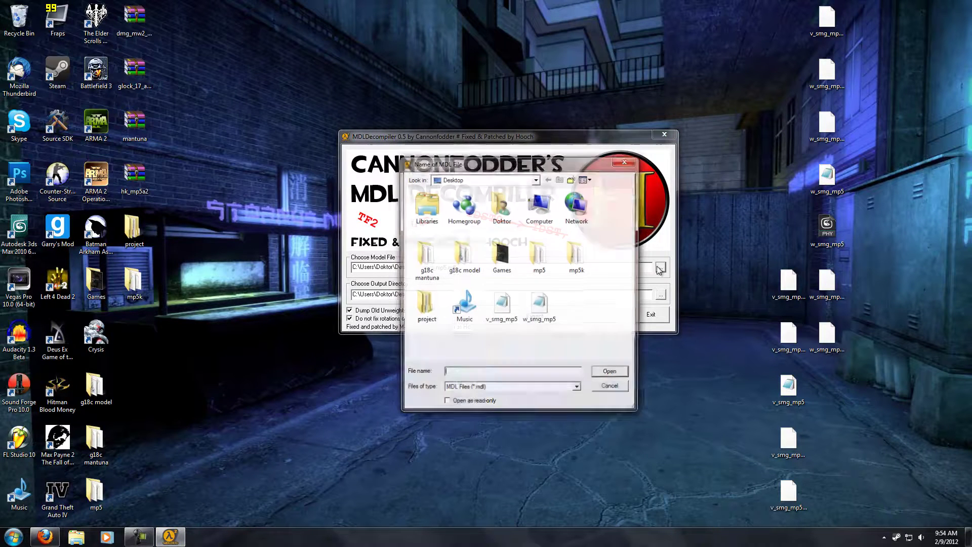
pyautogui.click(501, 304)
pyautogui.click(610, 372)
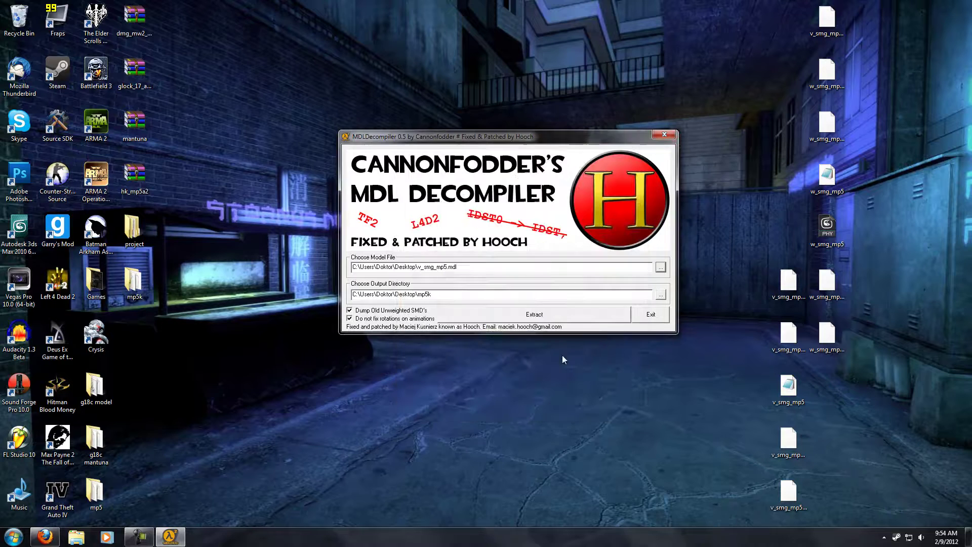
pyautogui.click(550, 287)
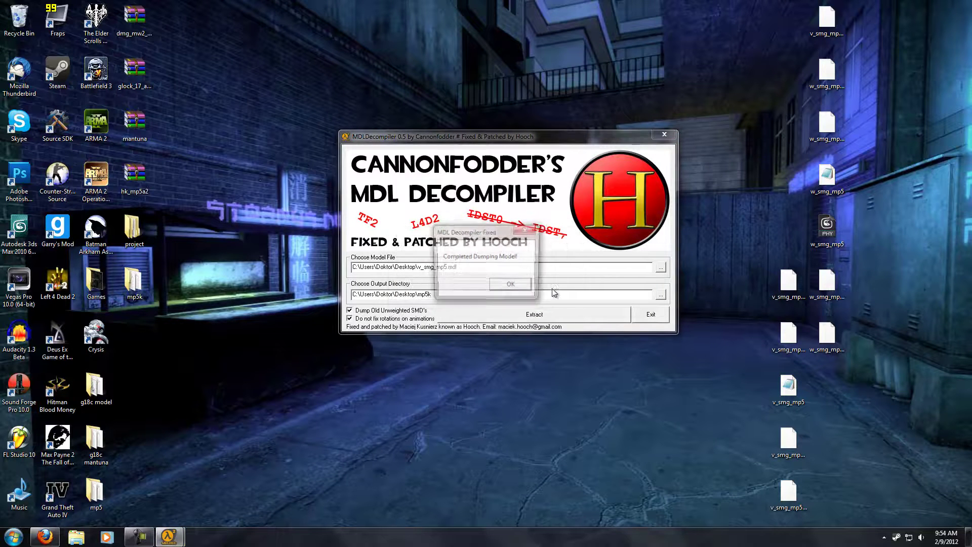
pyautogui.click(512, 286)
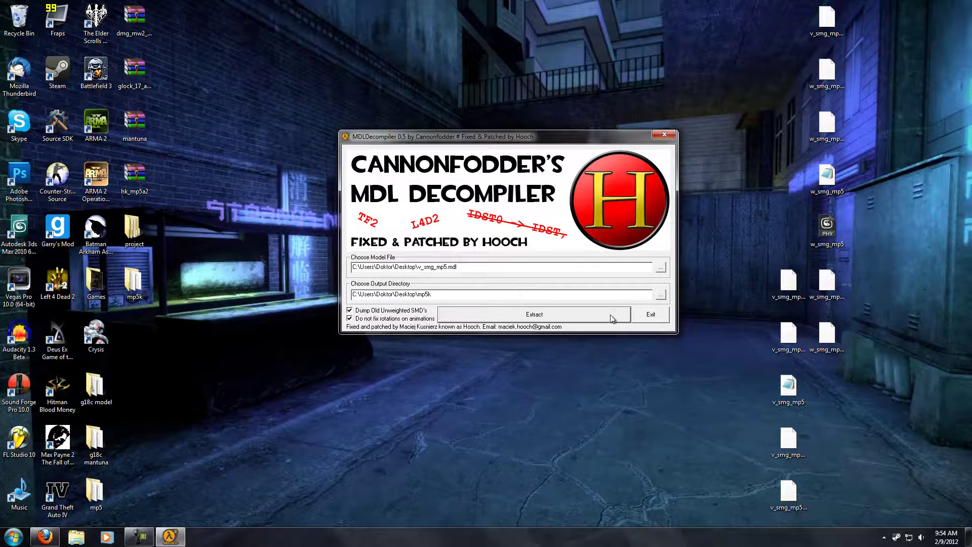
# - Exit MDLDecompiler, then widen the mp5k folder to show the SMD and QC files' Type and Size
pyautogui.click(651, 315)
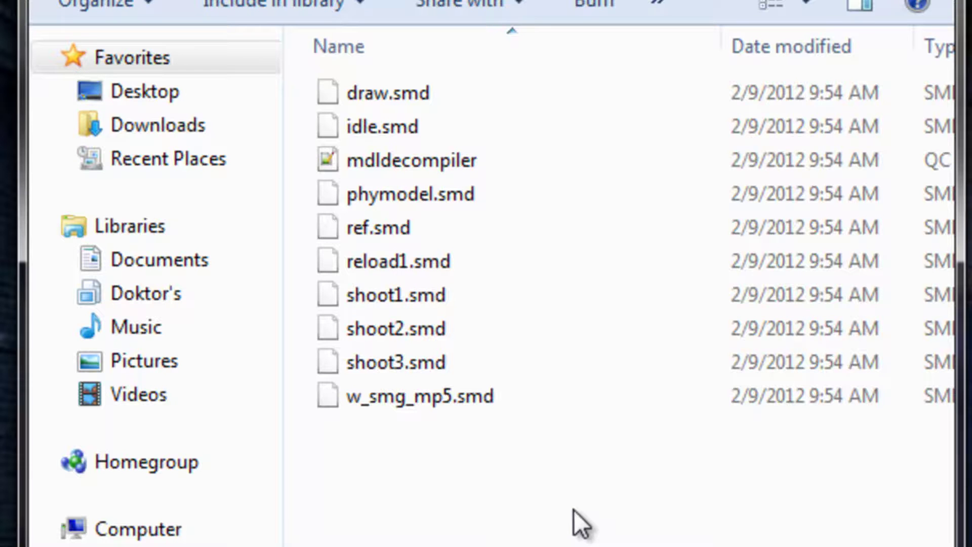
pyautogui.moveTo(679, 546); pyautogui.dragTo(420, 449)
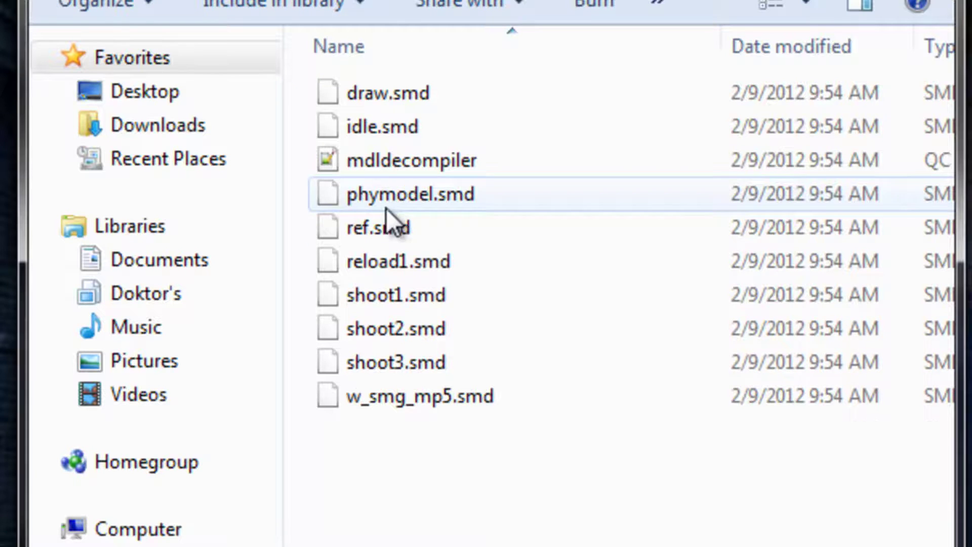
pyautogui.click(397, 239)
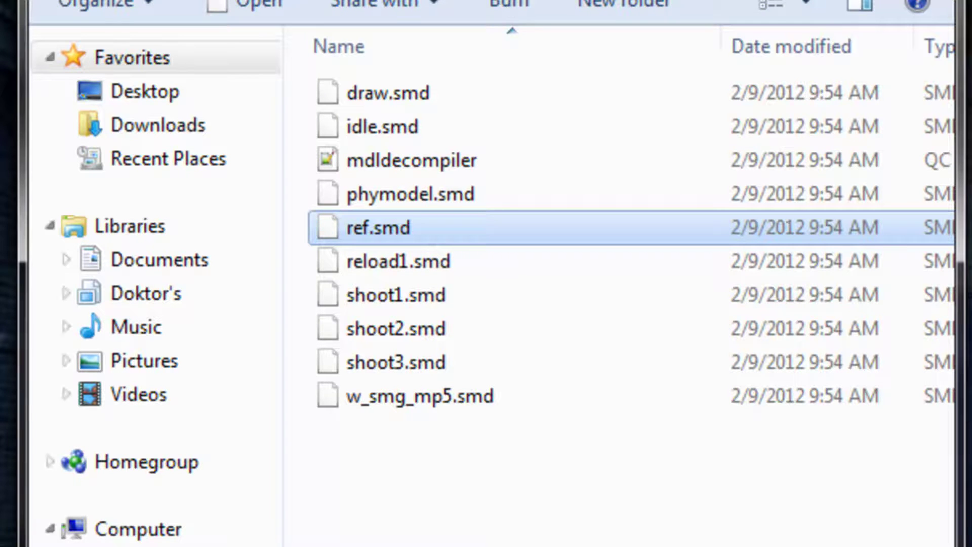
pyautogui.moveTo(18, 514); pyautogui.dragTo(0, 514)
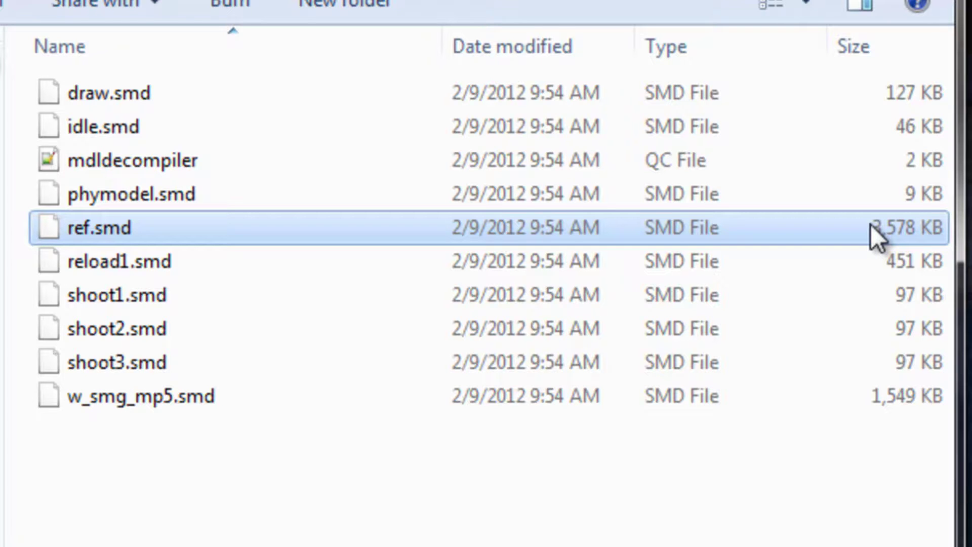
pyautogui.click(230, 160)
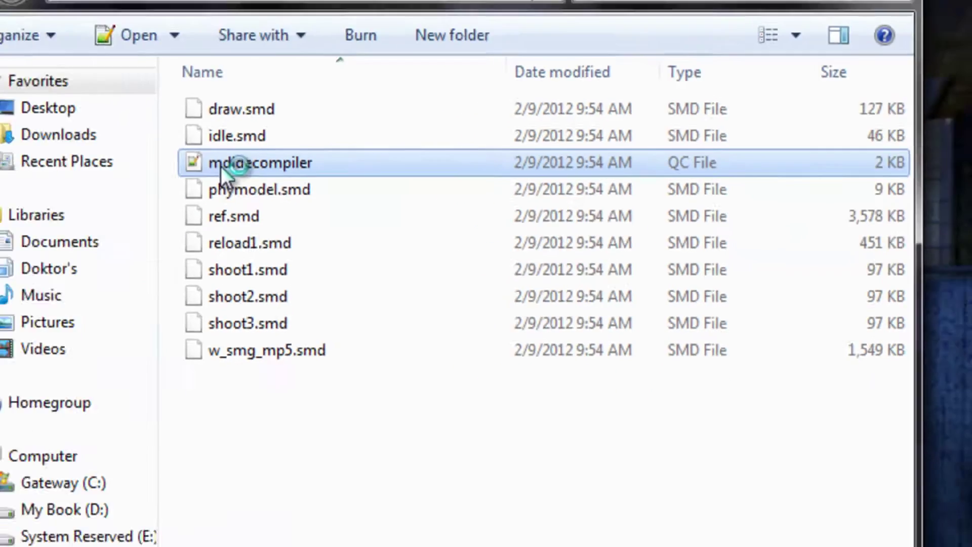
# - Open mdldecompiler.qc in Notepad++ alone, closing the g18c.qc, weapon_mp5navy.txt and duplicate tabs
pyautogui.doubleClick(83, 165)
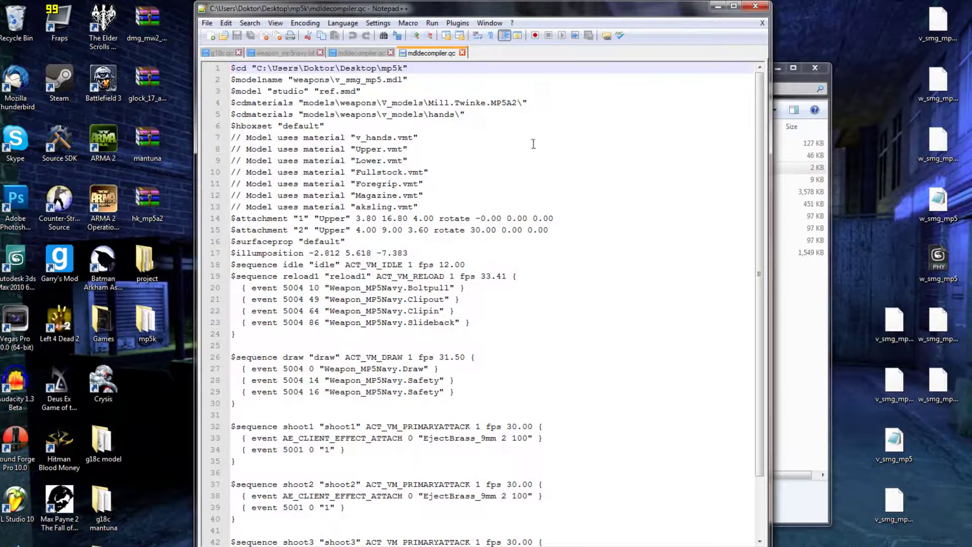
pyautogui.click(238, 53)
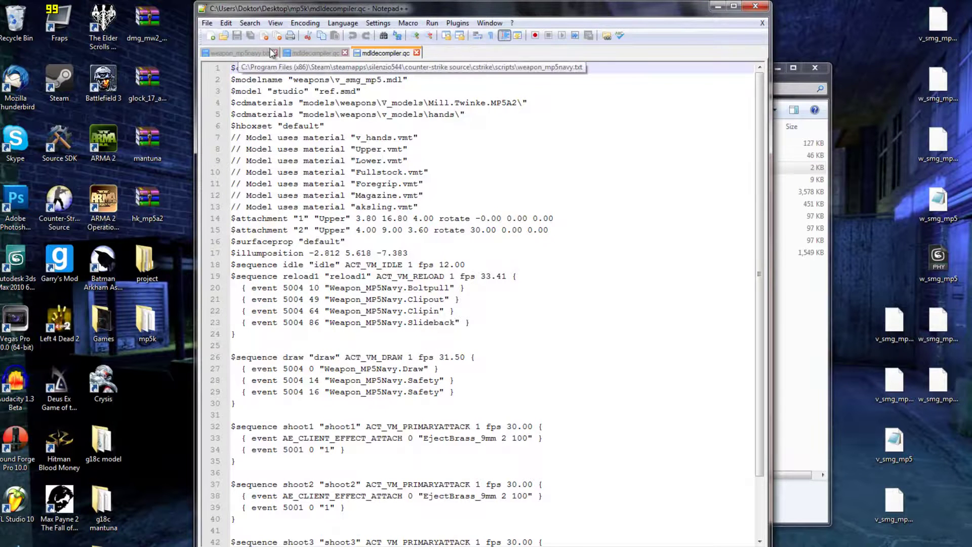
pyautogui.click(272, 53)
pyautogui.click(265, 53)
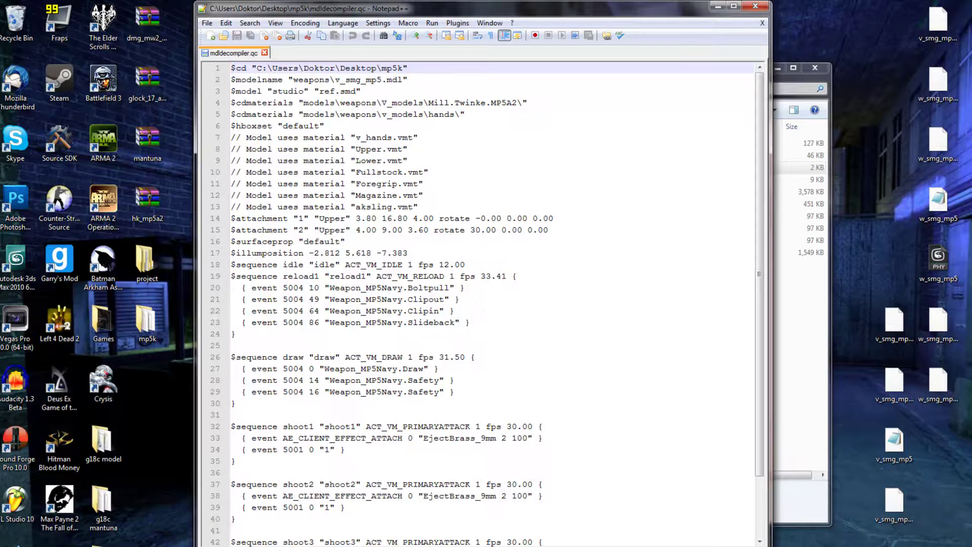
pyautogui.moveTo(462, 15); pyautogui.dragTo(439, 22)
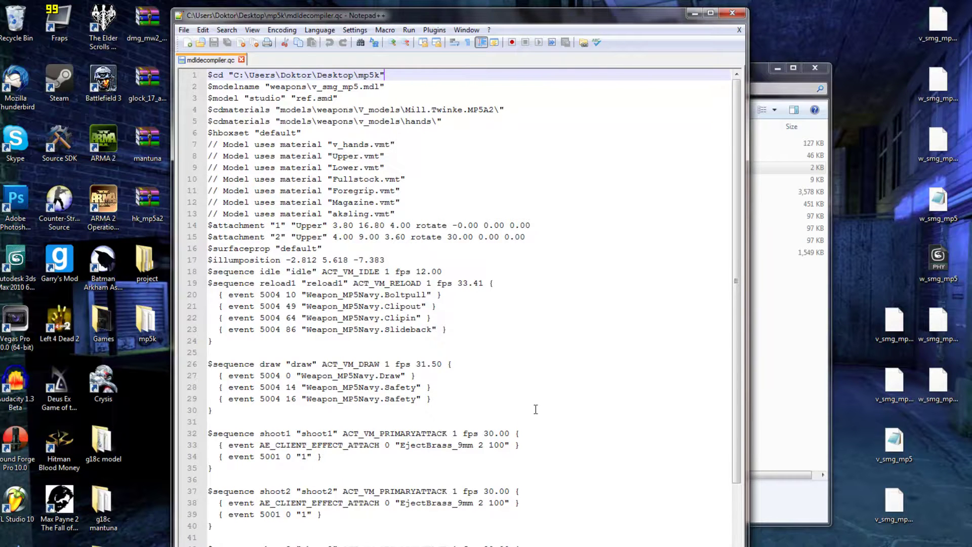
# - Point out the idle sequence, hands materials path and ref.smd lines, then close Notepad++ and the mp5k folder
pyautogui.scroll(-2, 536, 409)
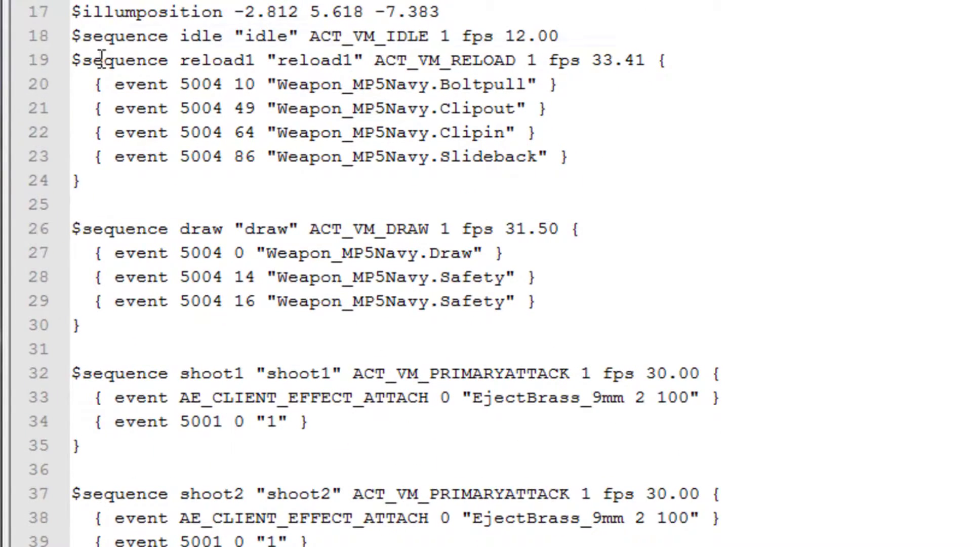
pyautogui.click(100, 36)
pyautogui.scroll(2, 262, 474)
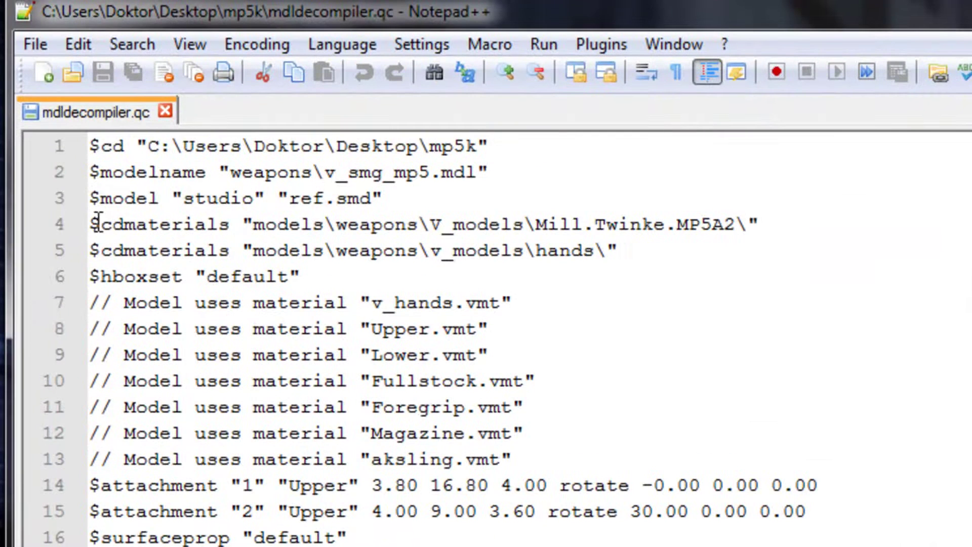
pyautogui.click(647, 250)
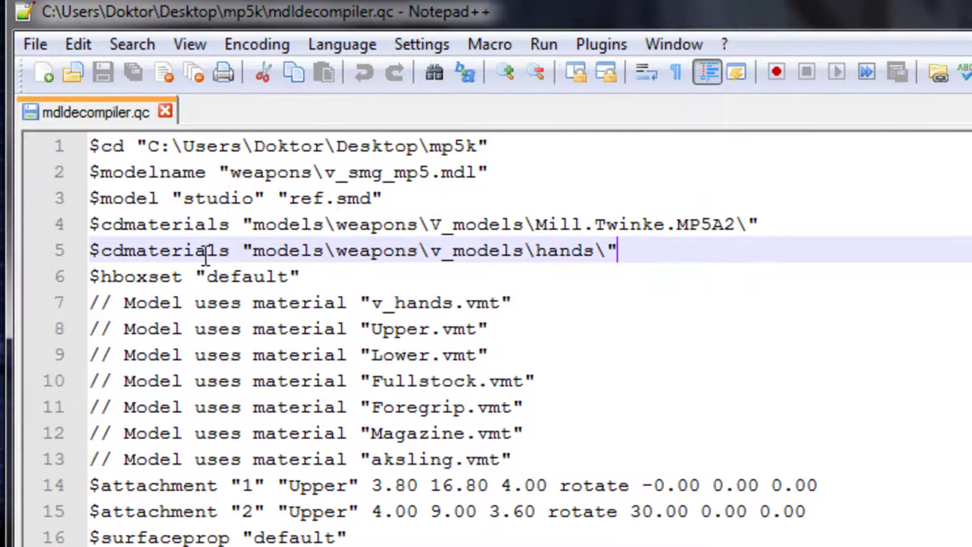
pyautogui.click(407, 199)
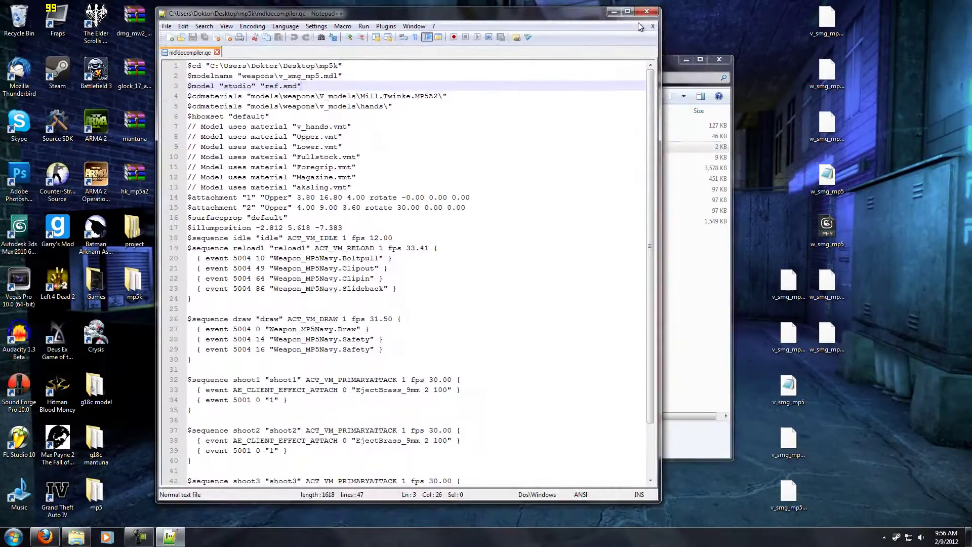
pyautogui.click(651, 6)
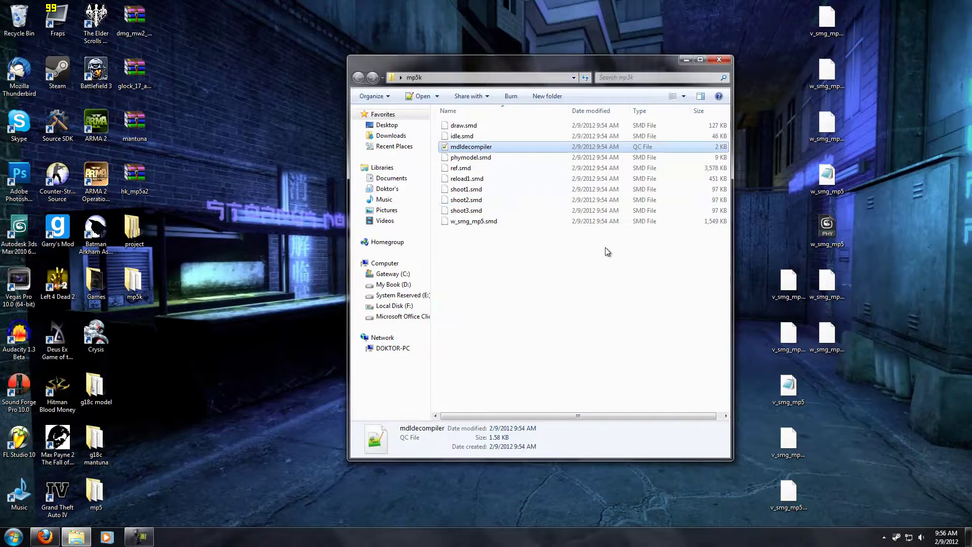
pyautogui.click(719, 60)
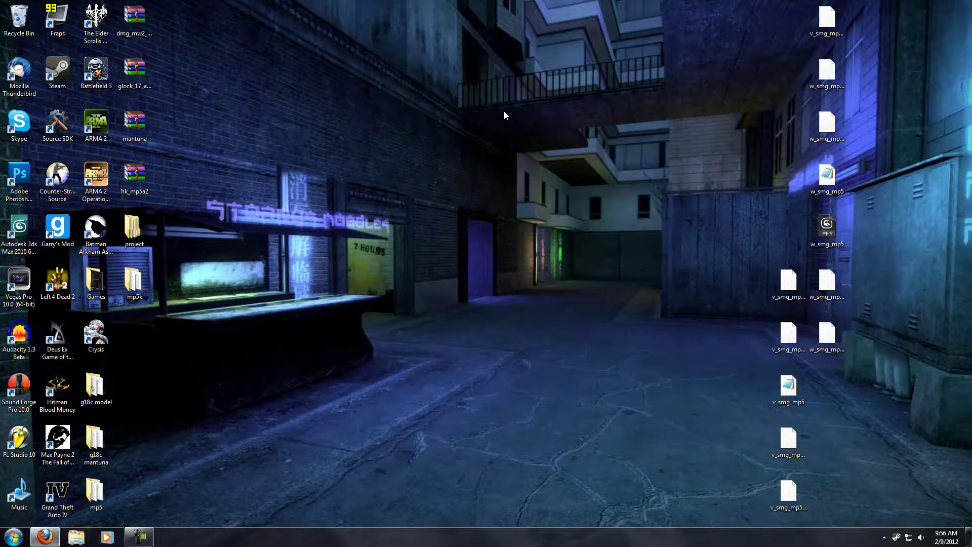